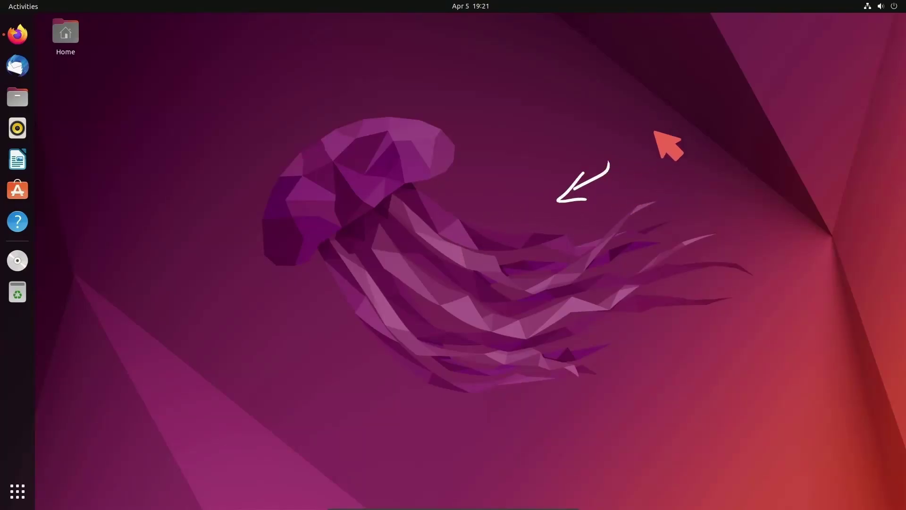
- Scroll the Komorebi README to 'How do I install Komorebi?' and review the manual install commands
mouse_move(627, 132)
mouse_down()
mouse_move(651, 134)
mouse_move(722, 174)
mouse_move(742, 153)
mouse_move(788, 150)
mouse_up()
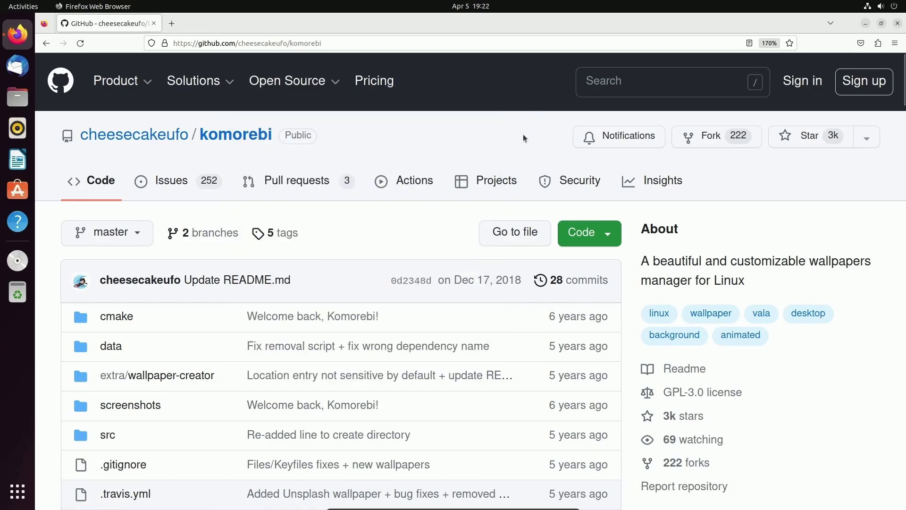
scroll(481, 142, down, 15)
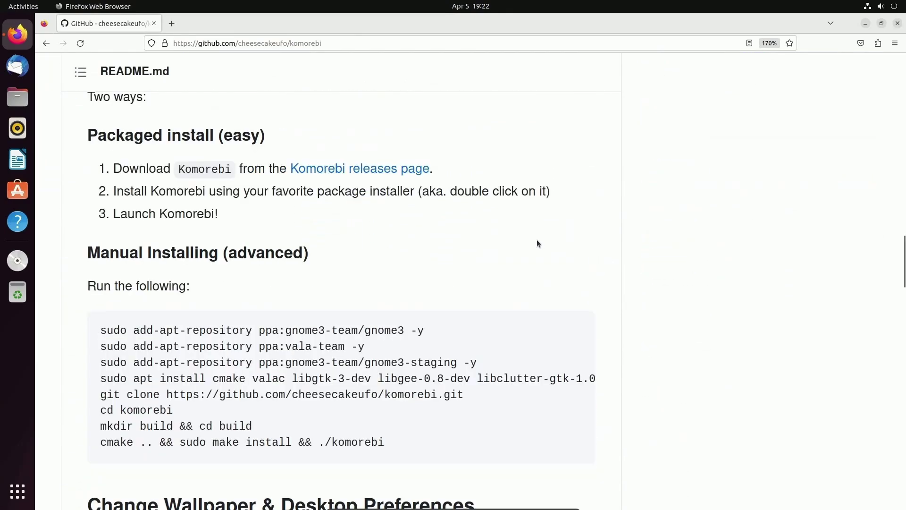
scroll(531, 241, down, 2)
scroll(530, 242, up, 2)
drag(88, 149, 377, 154)
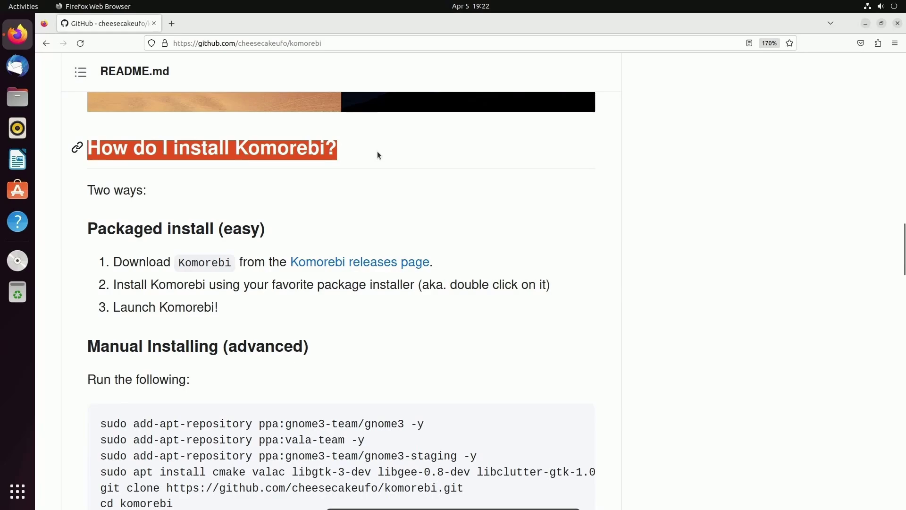
click(380, 154)
scroll(397, 156, down, 2)
scroll(397, 155, up, 1)
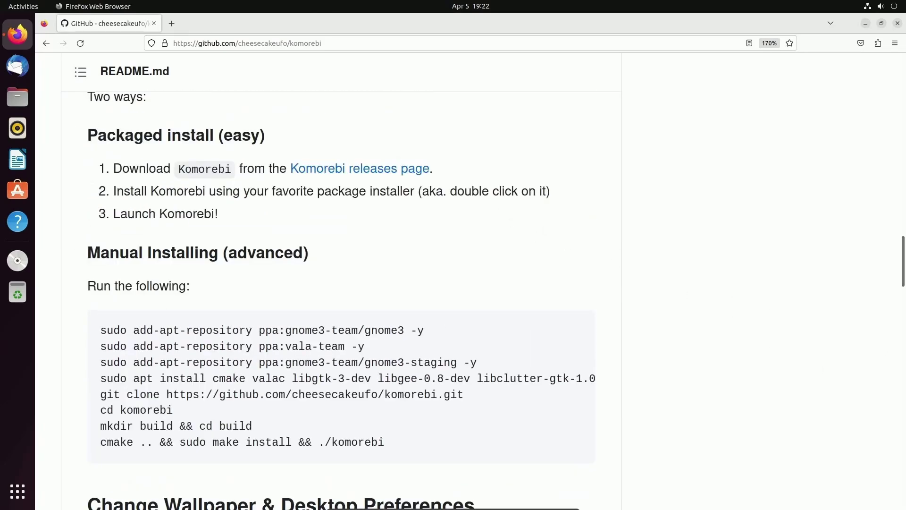
drag(449, 163, 290, 168)
click(724, 257)
drag(659, 438, 139, 286)
click(680, 309)
- Go to the Komorebi releases page and review the v2.1 release from 2018
click(394, 173)
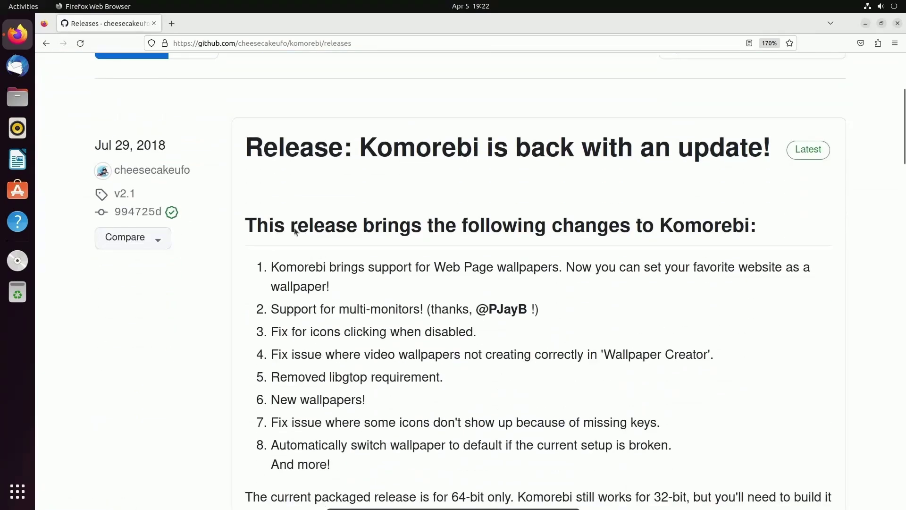
drag(330, 147, 441, 235)
scroll(440, 235, down, 2)
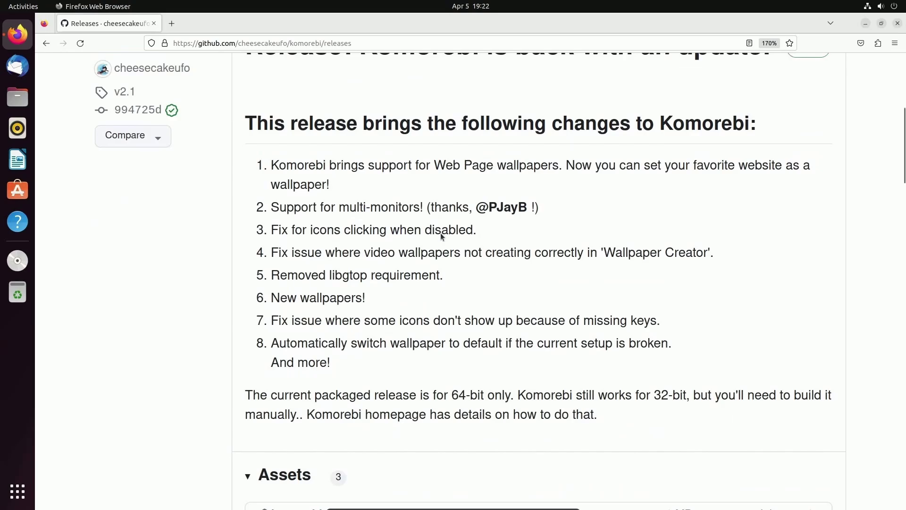
scroll(441, 233, up, 2)
drag(360, 422, 332, 465)
click(228, 217)
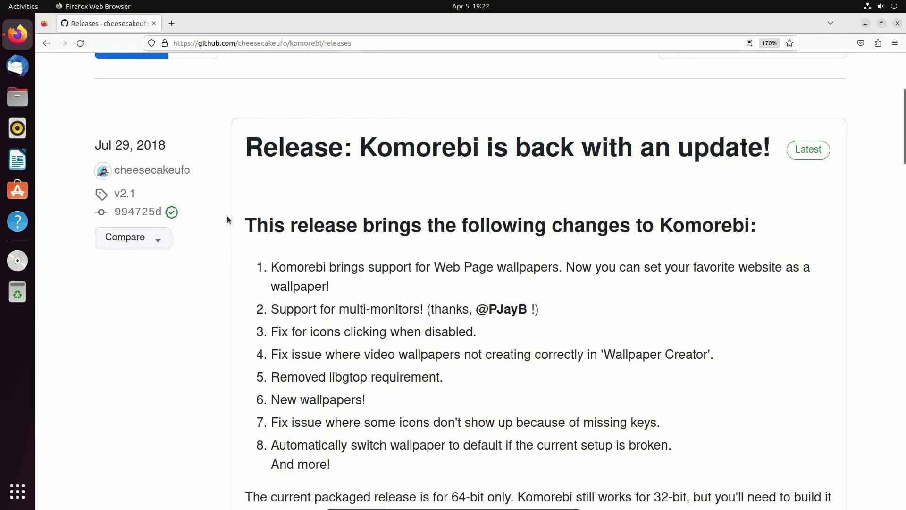
scroll(251, 229, down, 2)
scroll(252, 228, up, 2)
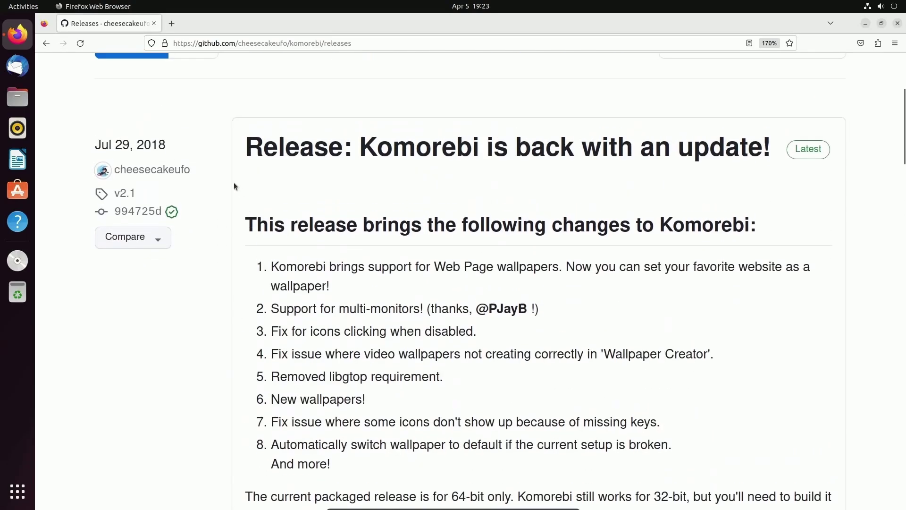
double_click(164, 146)
click(180, 144)
drag(181, 144, 135, 145)
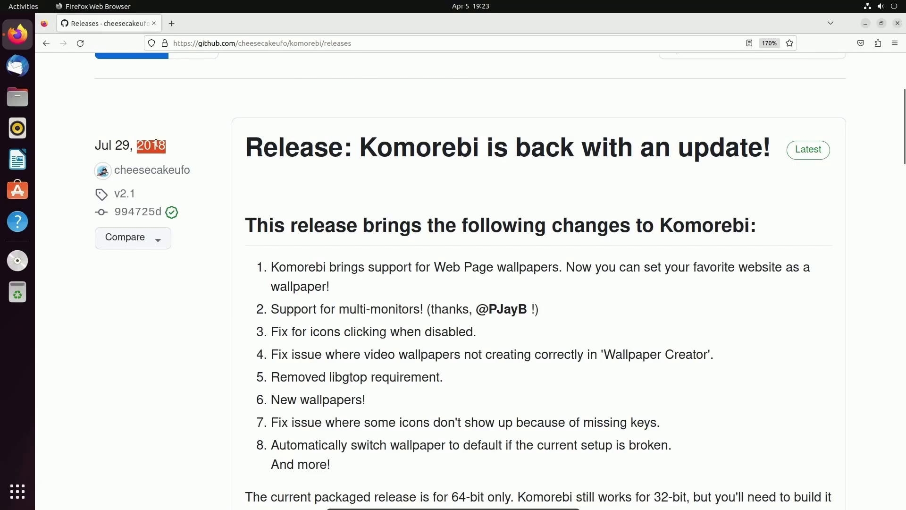
click(197, 148)
- Download komorebi-2.1-64-bit.deb from the release Assets and show it in the Downloads folder
scroll(488, 227, down, 3)
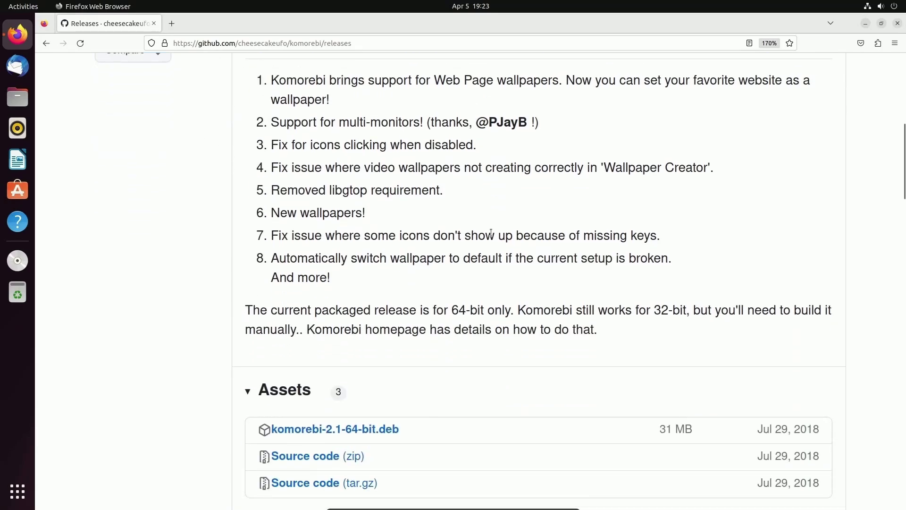
scroll(487, 231, up, 3)
scroll(488, 236, down, 3)
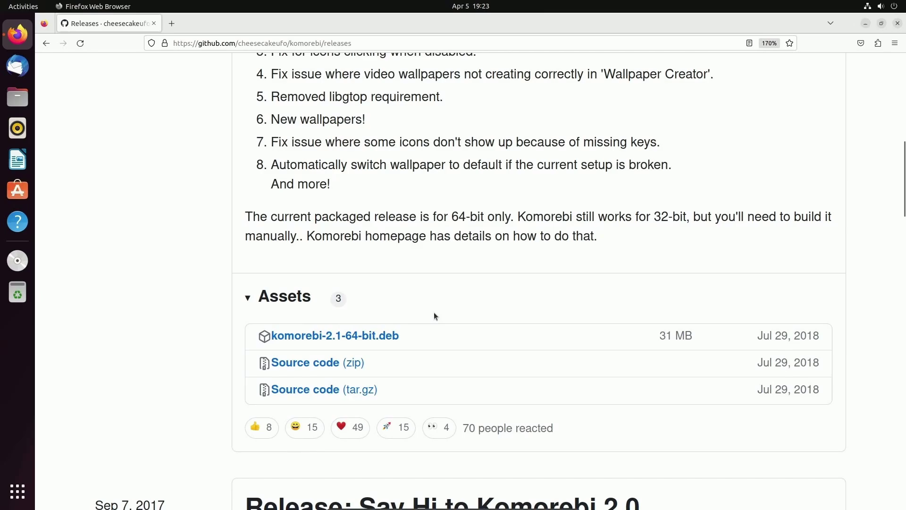
click(446, 293)
click(440, 293)
drag(457, 346, 237, 338)
click(235, 338)
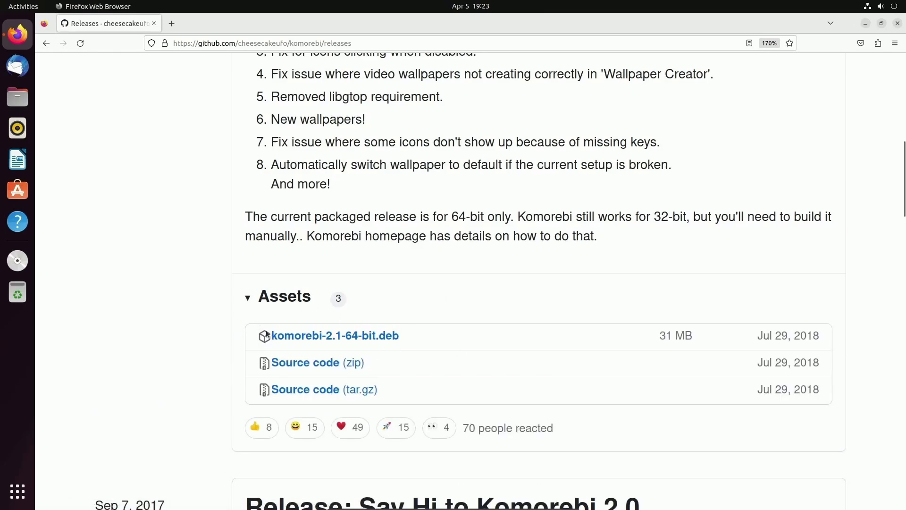
click(383, 339)
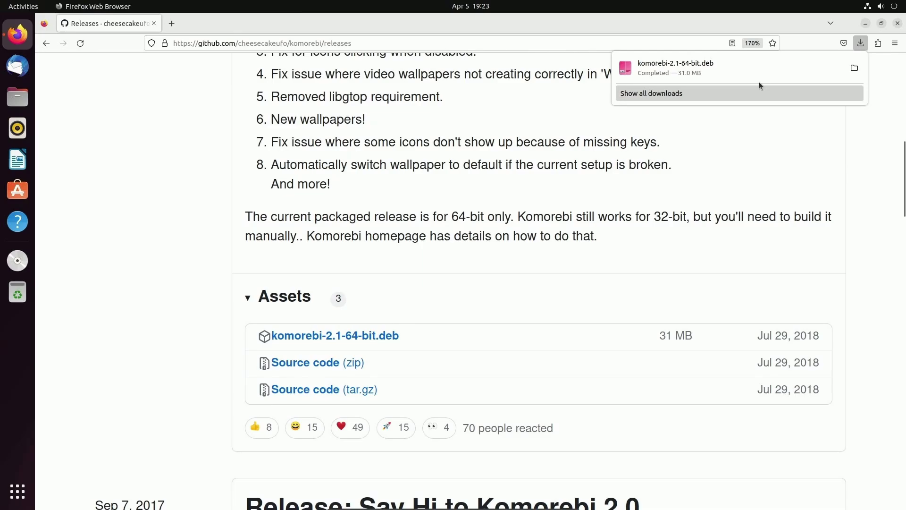
click(854, 69)
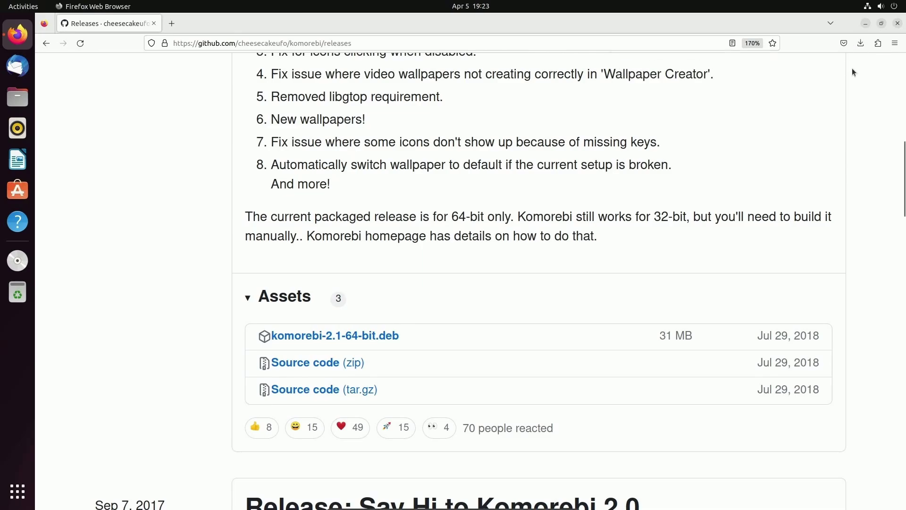
- Open komorebi-2.1-64-bit.deb with Software Install through Open With Other Application
click(239, 125)
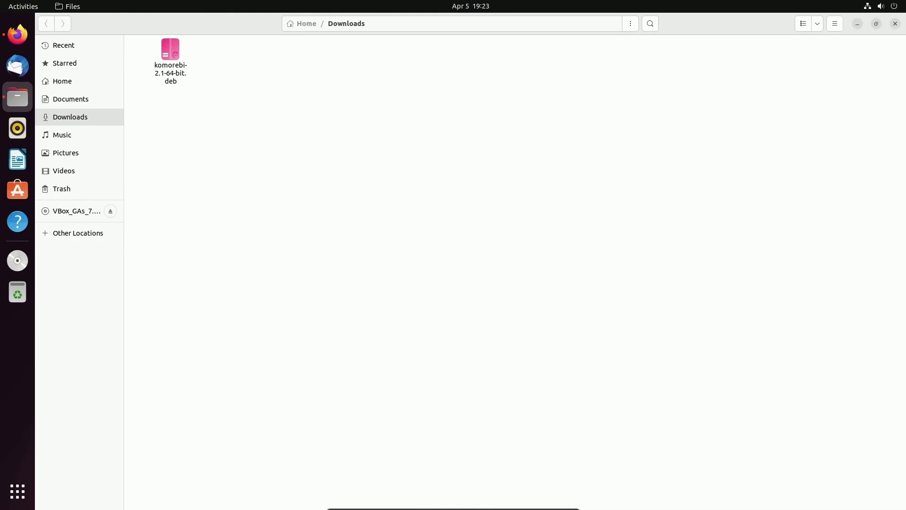
key(ctrl+plus)
right_click(227, 71)
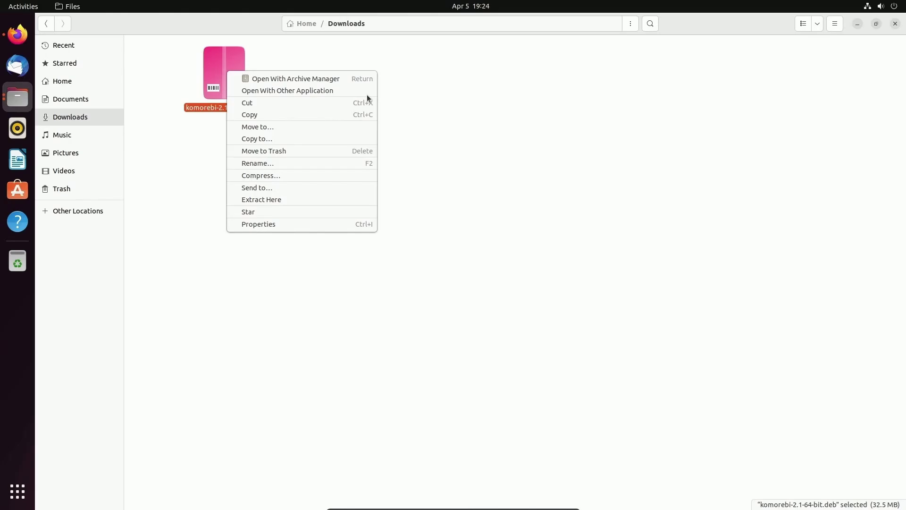
click(274, 90)
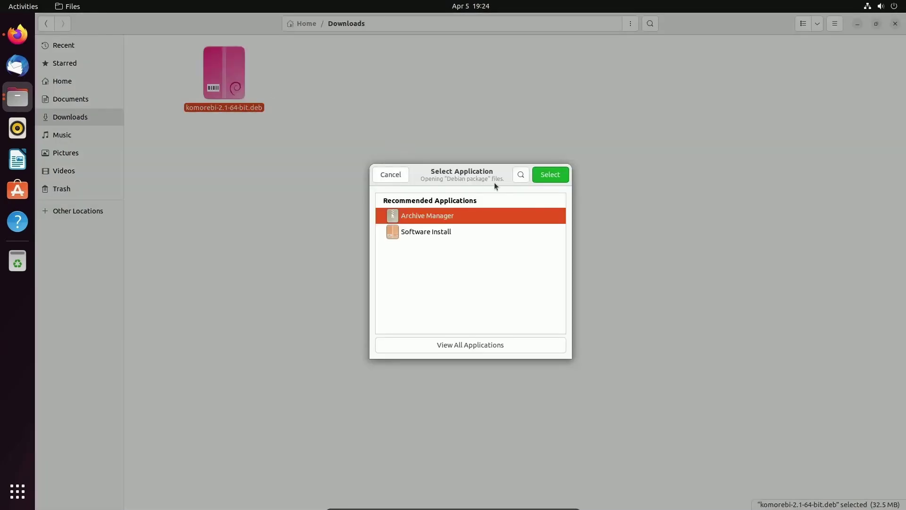
click(439, 233)
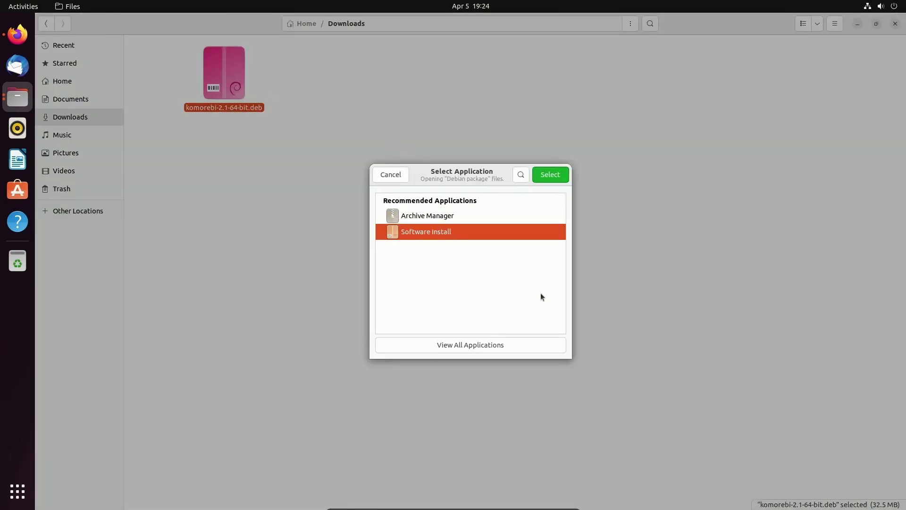
click(551, 175)
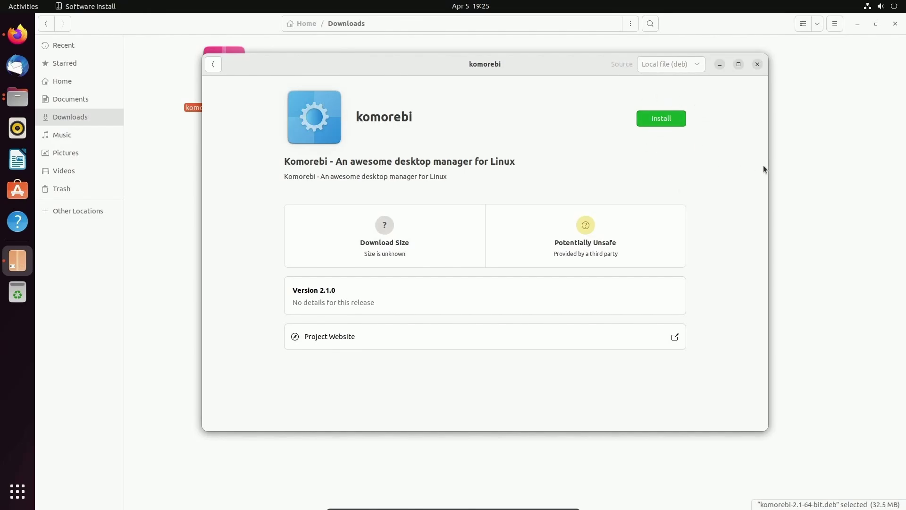
- Install komorebi 2.1.0, authenticating with the account password
click(661, 118)
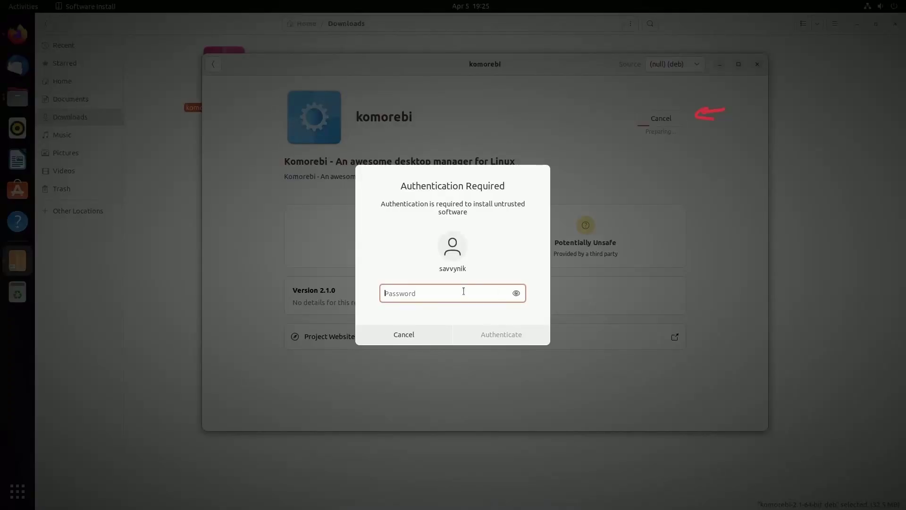
text(********)
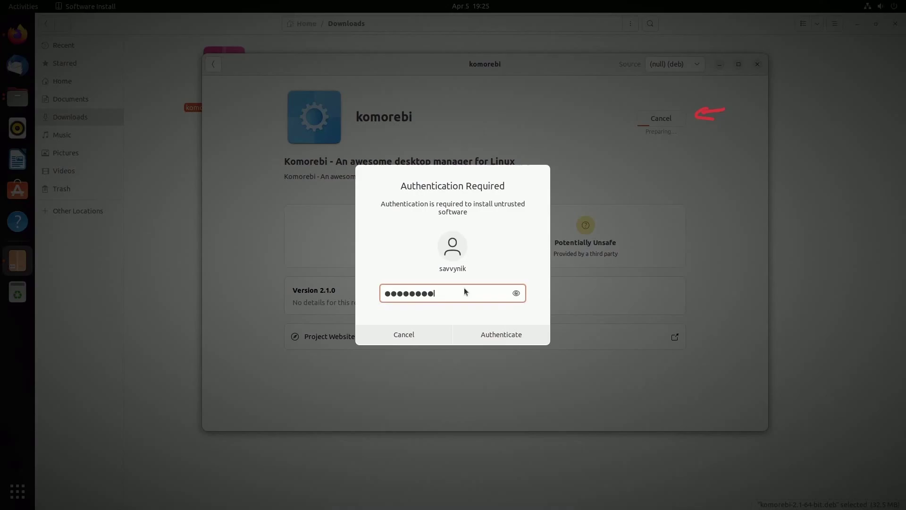
click(507, 335)
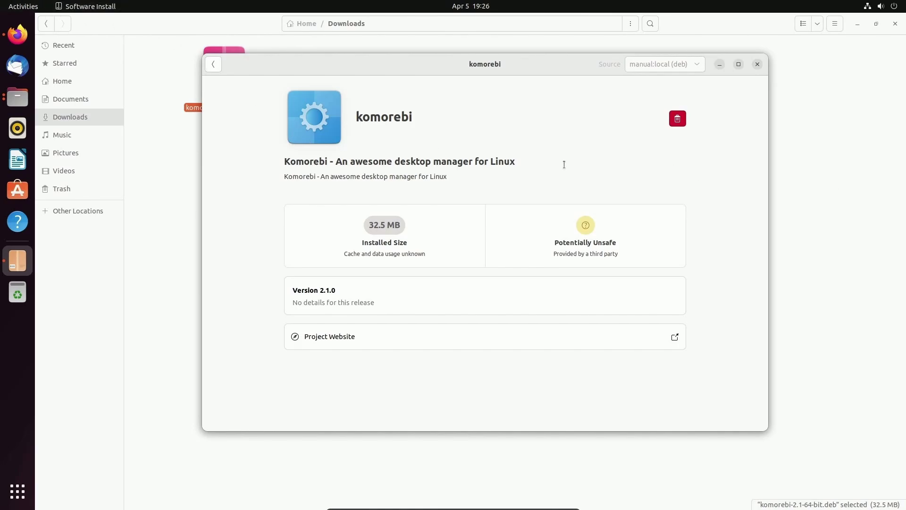
- Close Software Install and Files, then launch Terminal from the Activities search
click(757, 64)
click(576, 160)
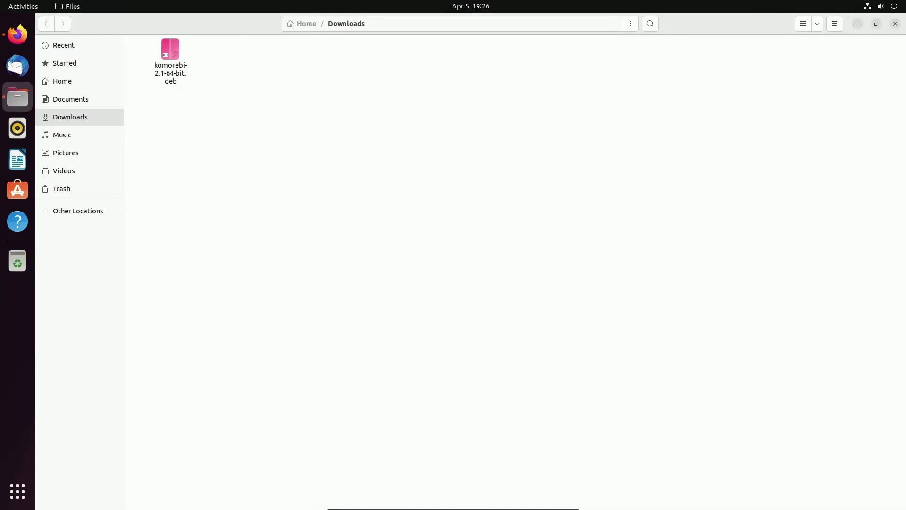
key(ctrl+q)
click(12, 6)
text(t)
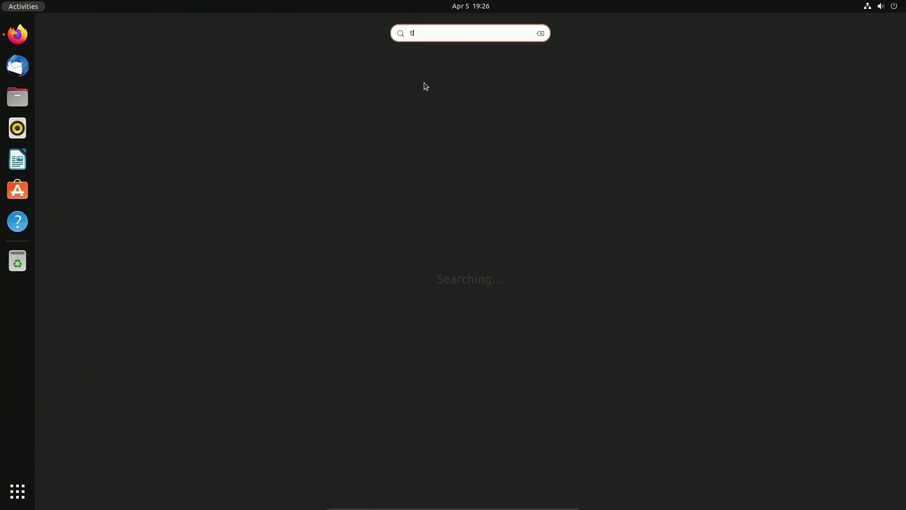
text(er)
key(Return)
drag(196, 35, 490, 56)
- Run 'sudo apt install gstreamer1.0-libav', enter the password and confirm the 214 MB install
text(su)
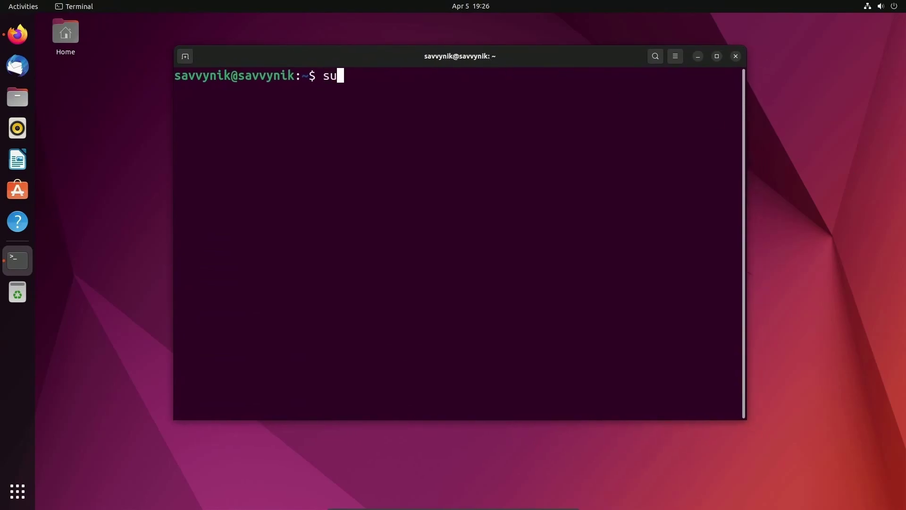
text(do apt install gs)
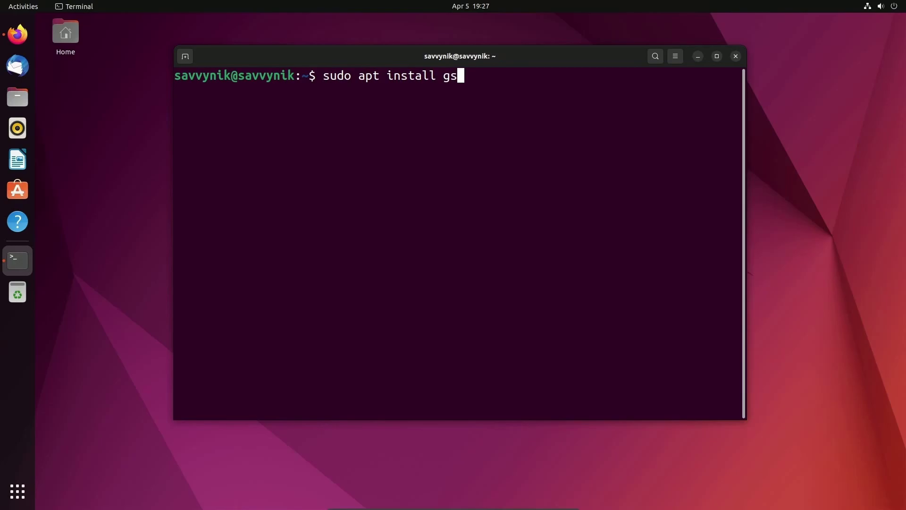
text(treamer1.0 )
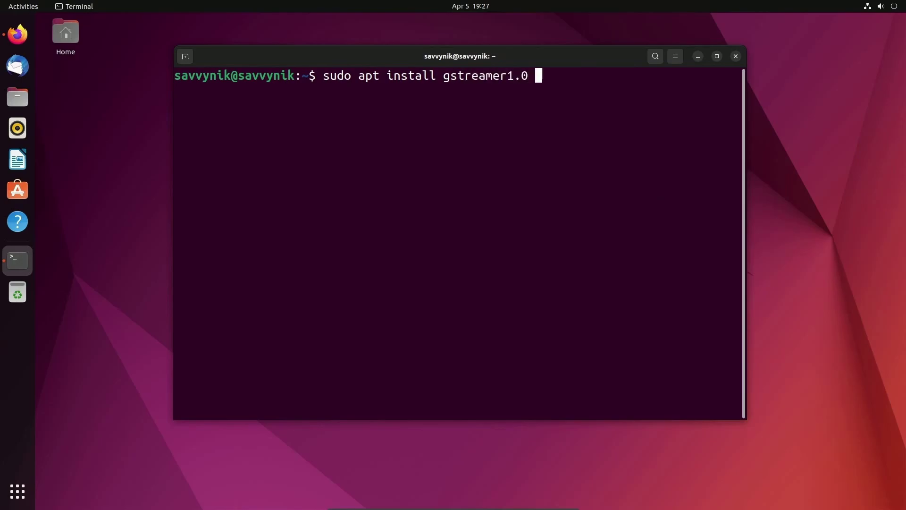
text(libav)
key(Return)
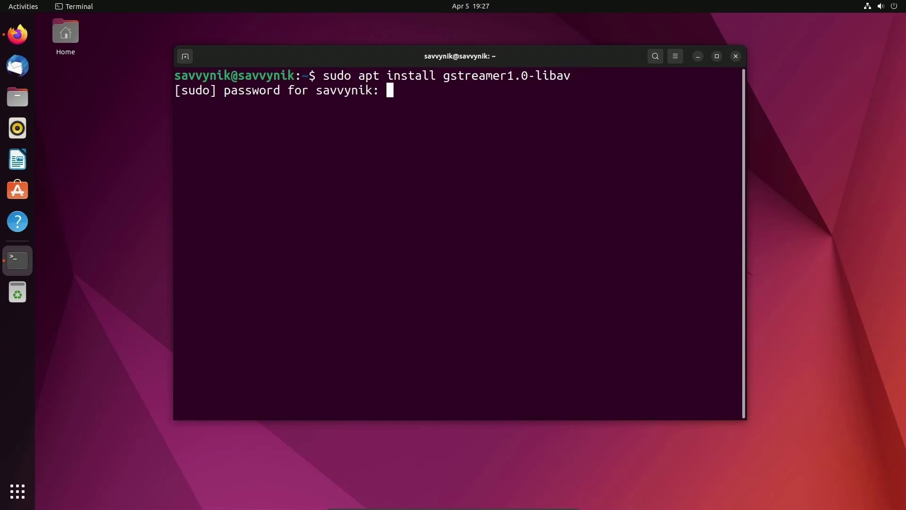
key(Return)
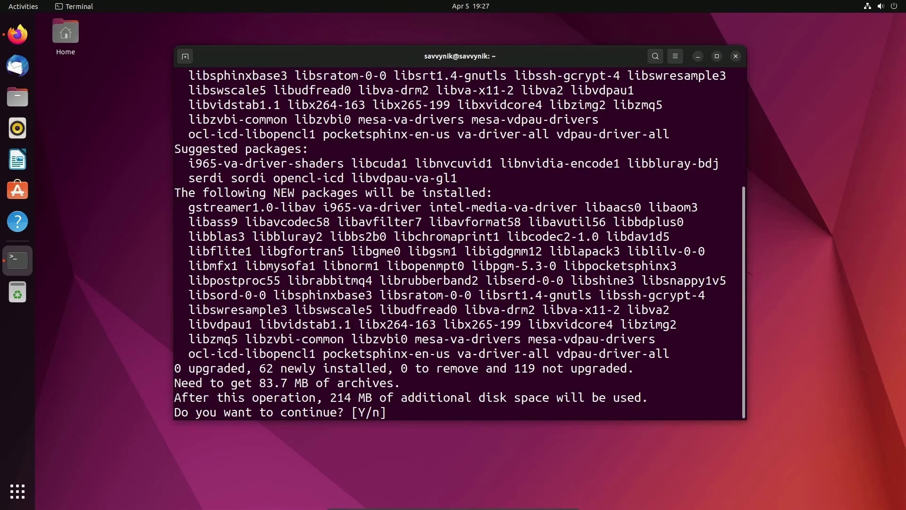
drag(331, 398, 373, 398)
click(380, 397)
drag(682, 354, 180, 198)
click(634, 393)
key(Return)
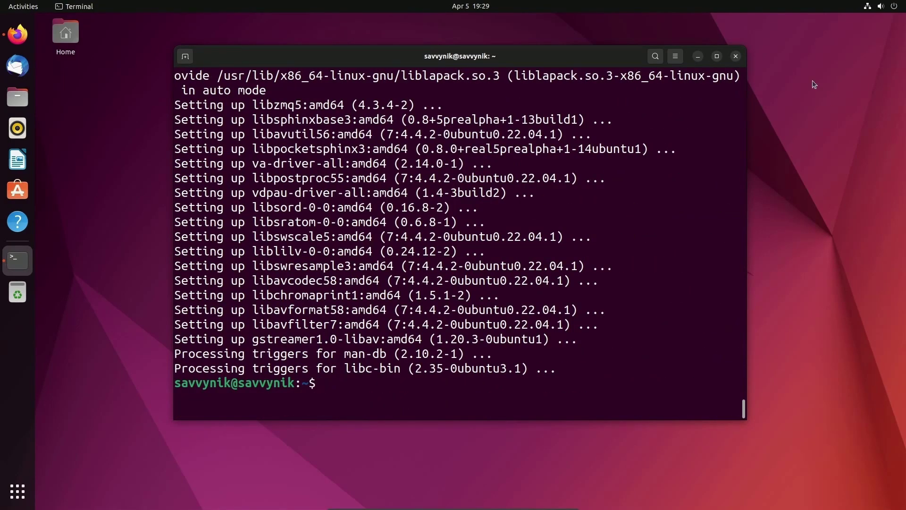
- Close Terminal and launch Komorebi by searching 'komorebi' in Activities
click(737, 57)
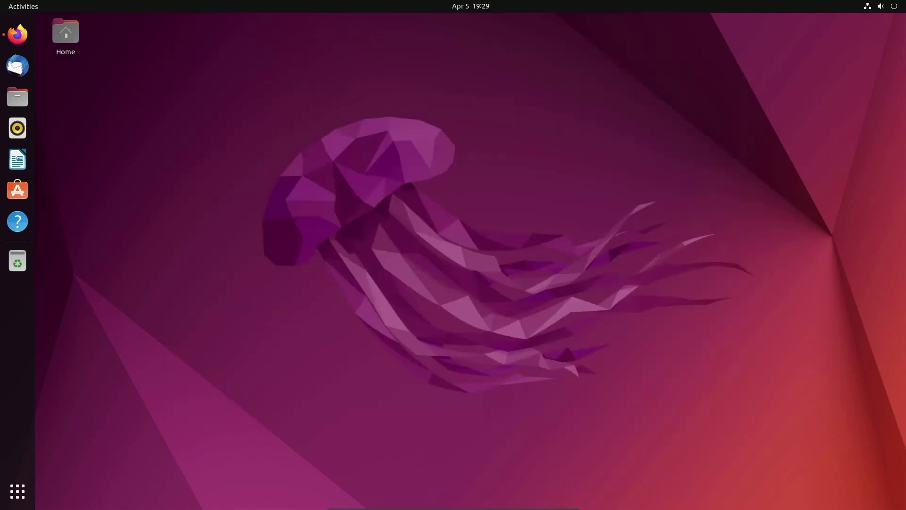
click(36, 9)
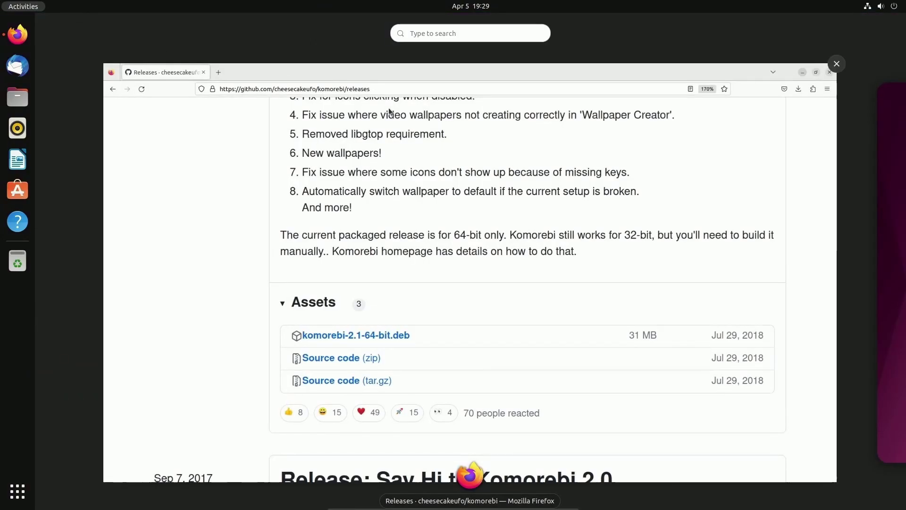
text(komorebi)
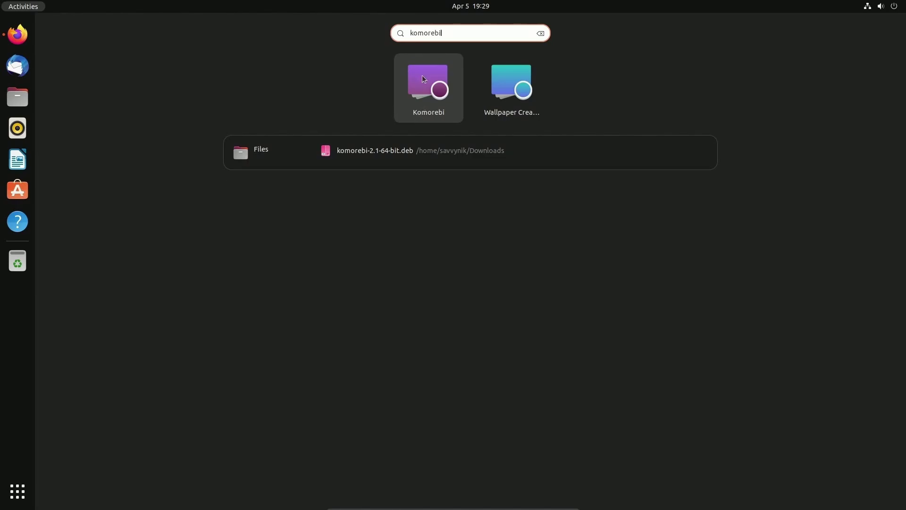
click(434, 92)
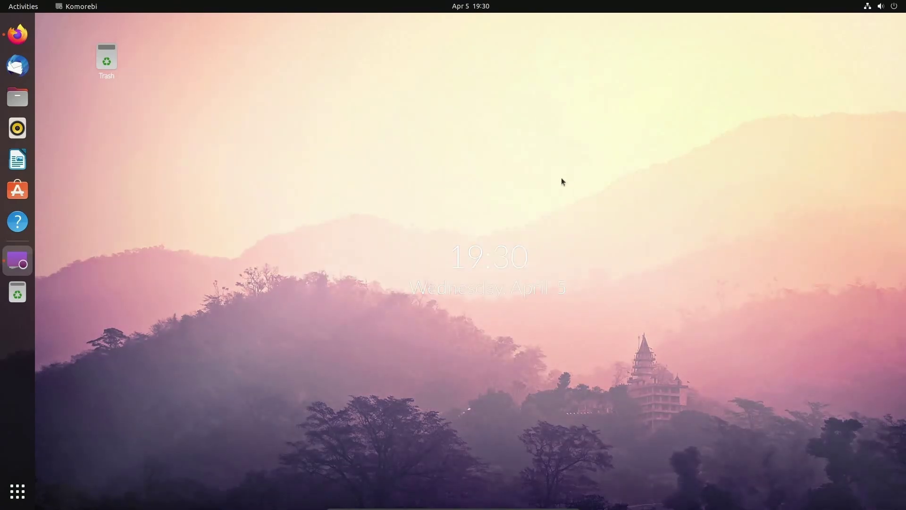
- Open Komorebi's wallpaper chooser from the desktop and apply Day Night Mountain
right_click(565, 168)
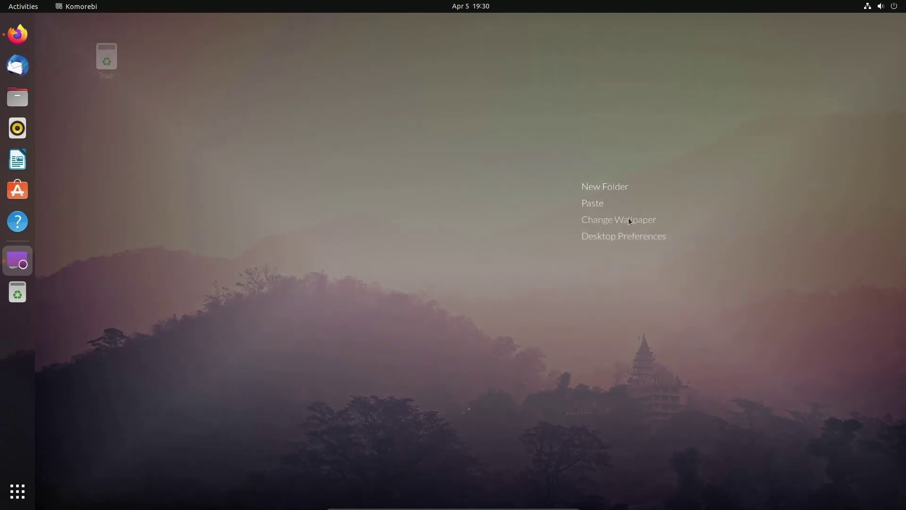
click(636, 220)
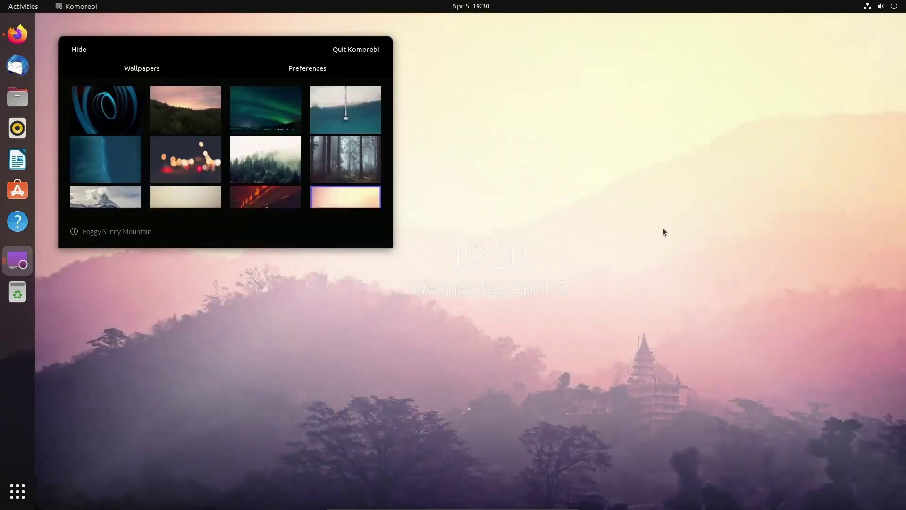
drag(263, 46, 664, 182)
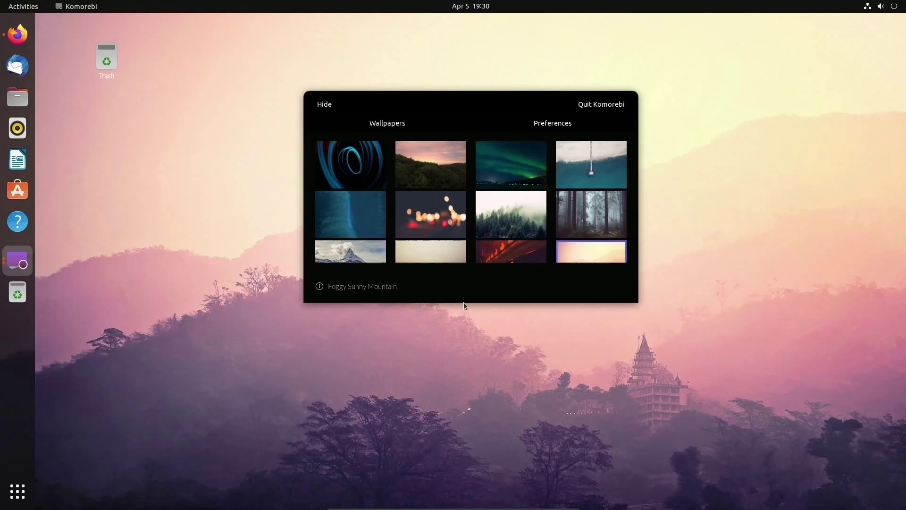
scroll(480, 218, down, 8)
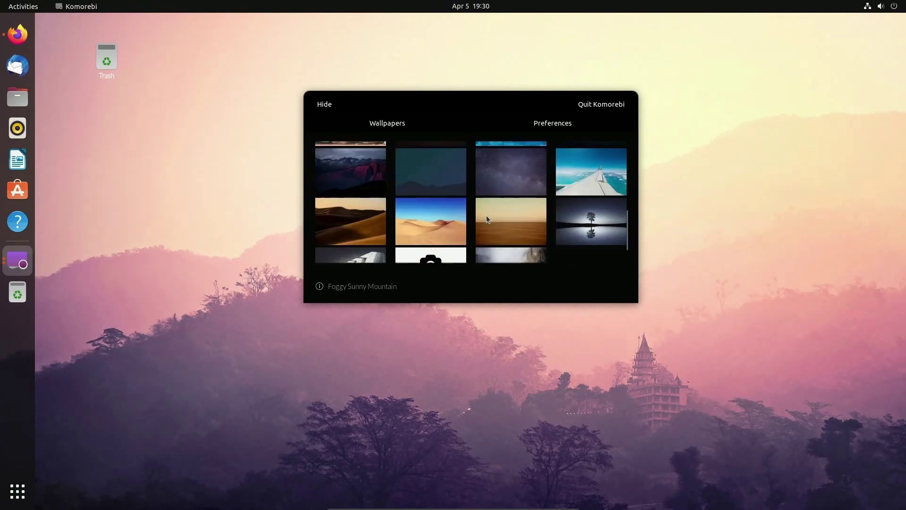
scroll(481, 217, up, 5)
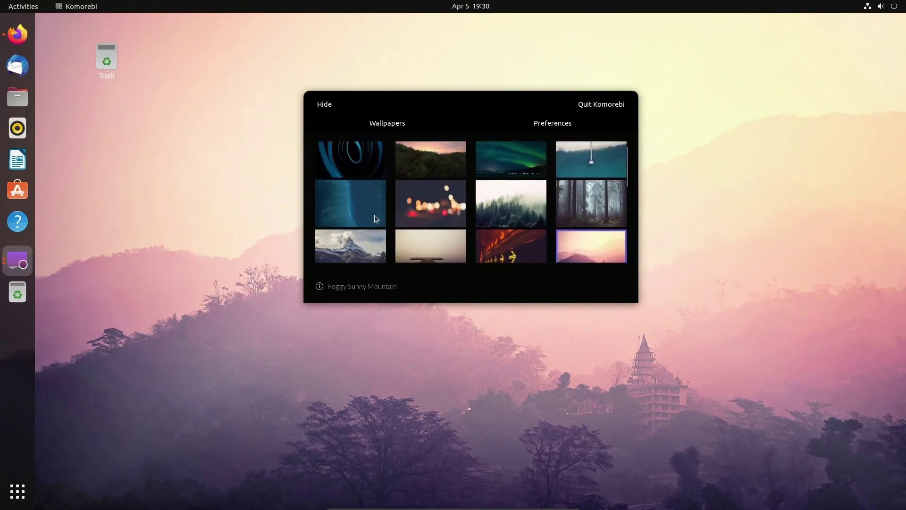
click(356, 249)
- Switch the wallpaper to Aurora Video
drag(490, 107, 472, 111)
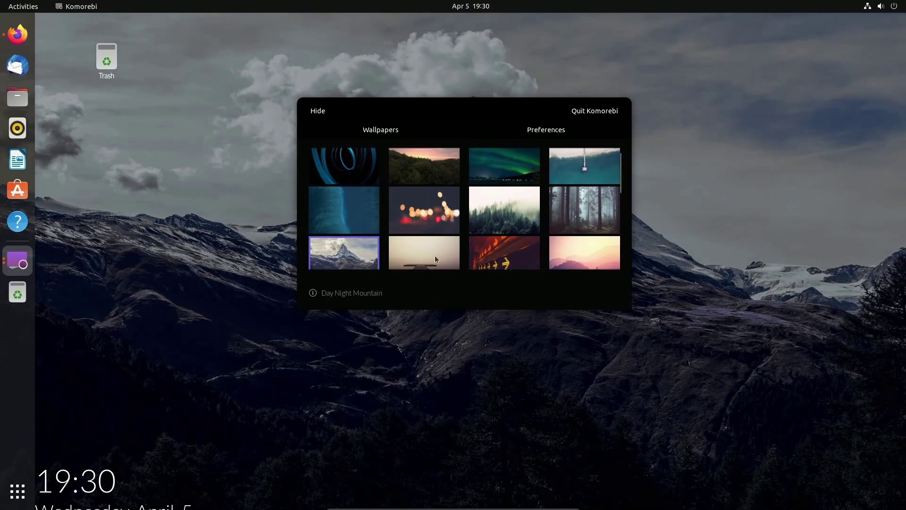
scroll(535, 179, up, 1)
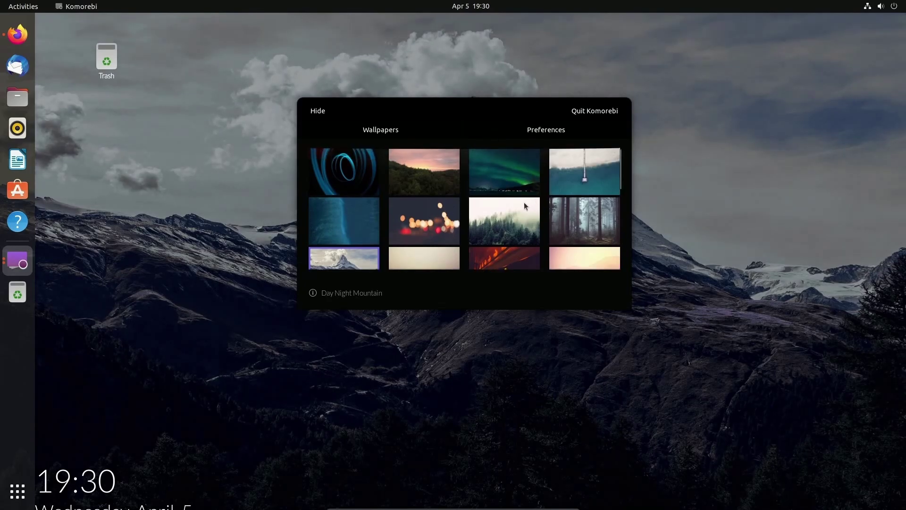
click(512, 171)
drag(500, 120, 754, 18)
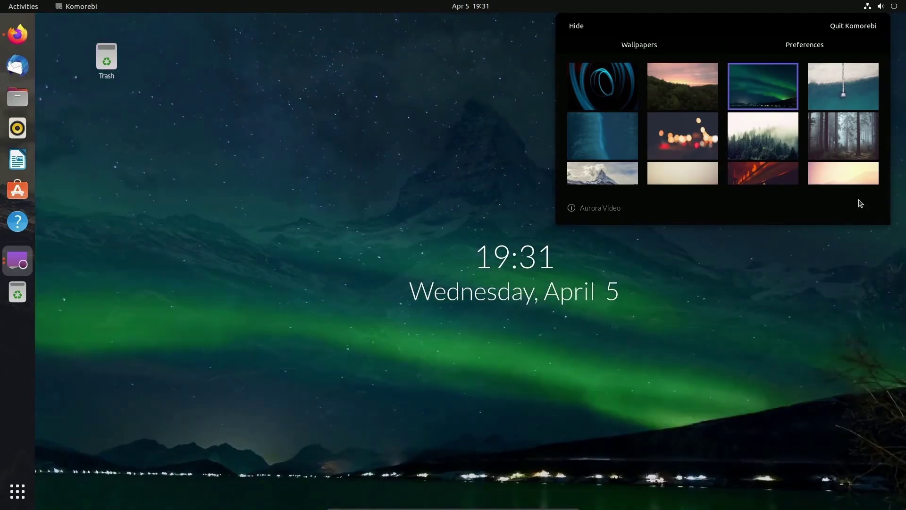
- Try Graffiti, On A Mountain Hill and Parallax Cartoon Mountain, then return to Aurora Video
scroll(755, 142, down, 3)
click(685, 103)
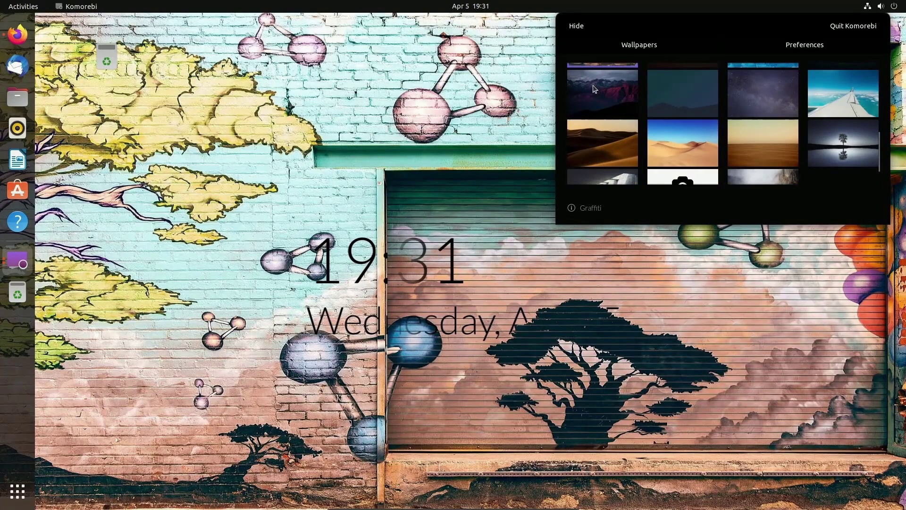
click(595, 89)
click(691, 102)
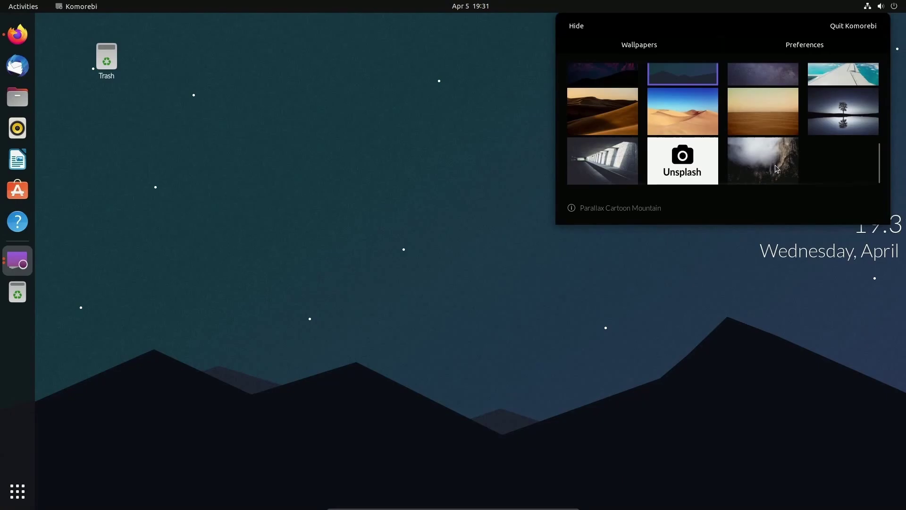
scroll(777, 142, down, 2)
scroll(777, 167, up, 3)
scroll(777, 167, up, 3)
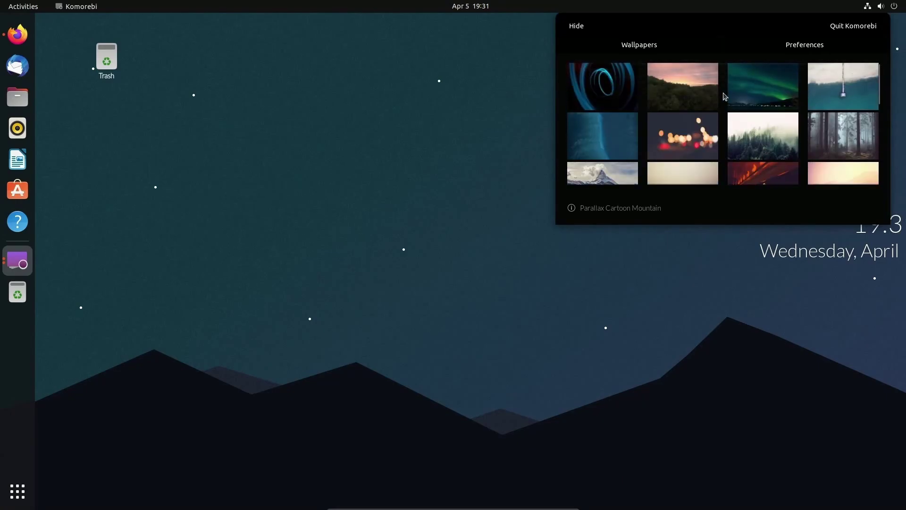
click(757, 107)
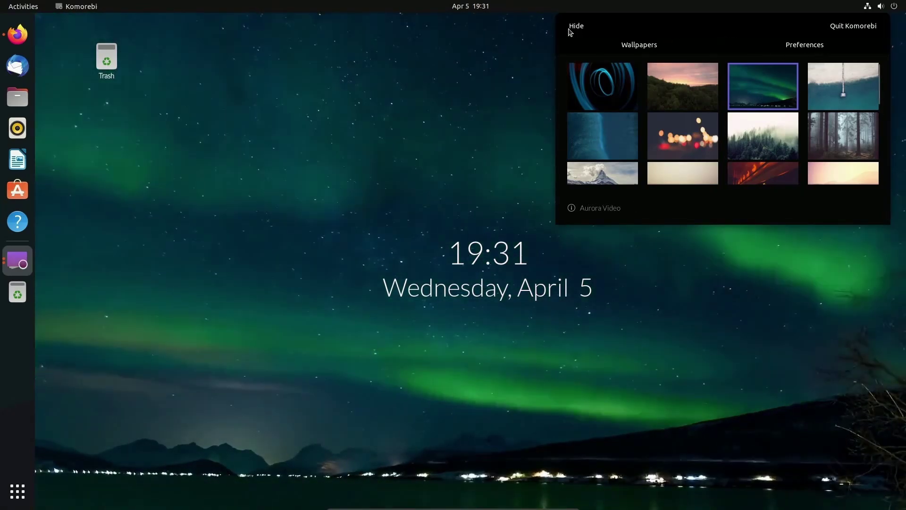
- Hide the wallpaper chooser and play helloworld.mp4 from Downloads, pausing on the Hello world! frame
click(575, 28)
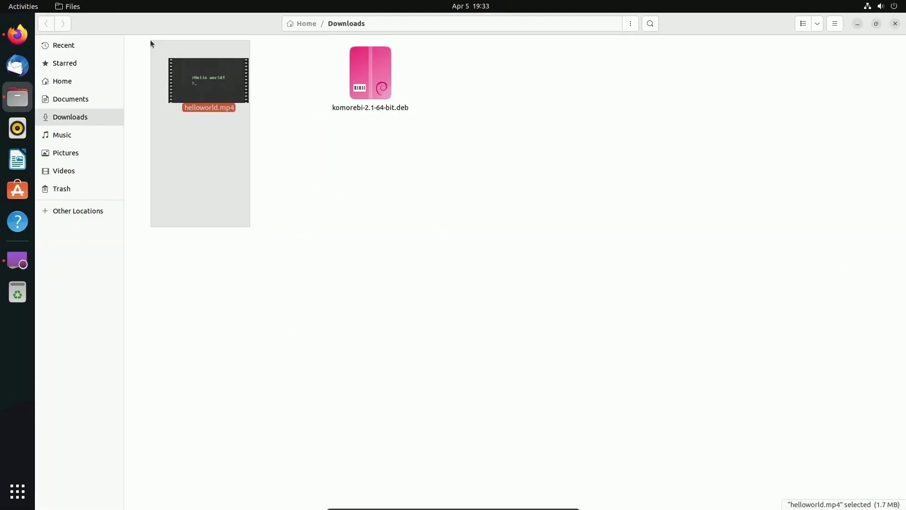
drag(151, 44, 190, 61)
click(276, 145)
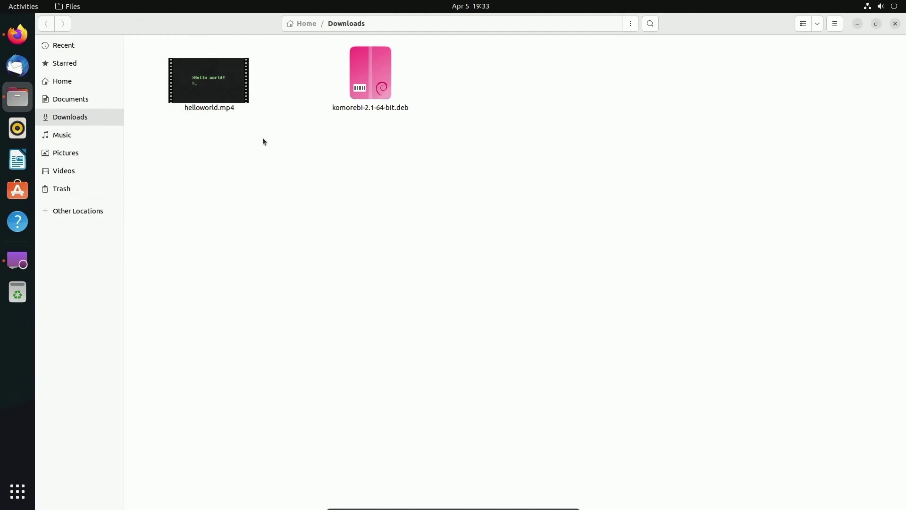
double_click(196, 85)
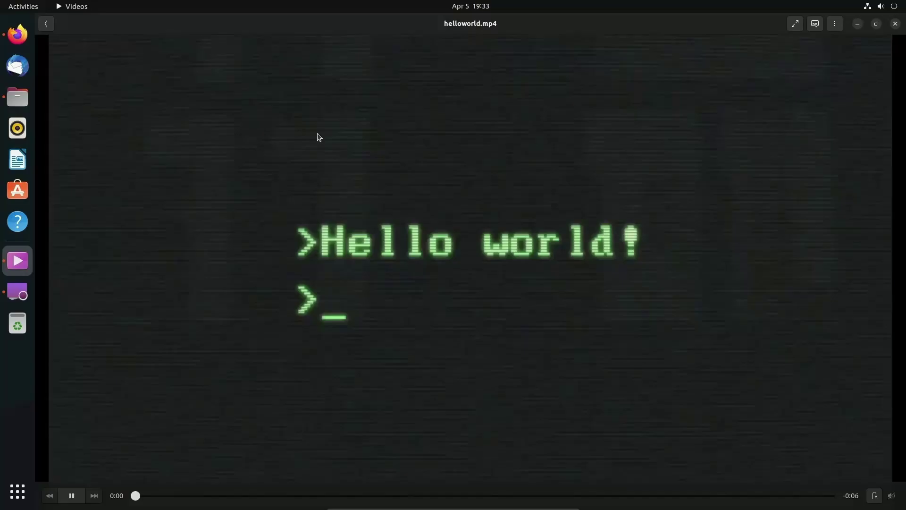
click(451, 370)
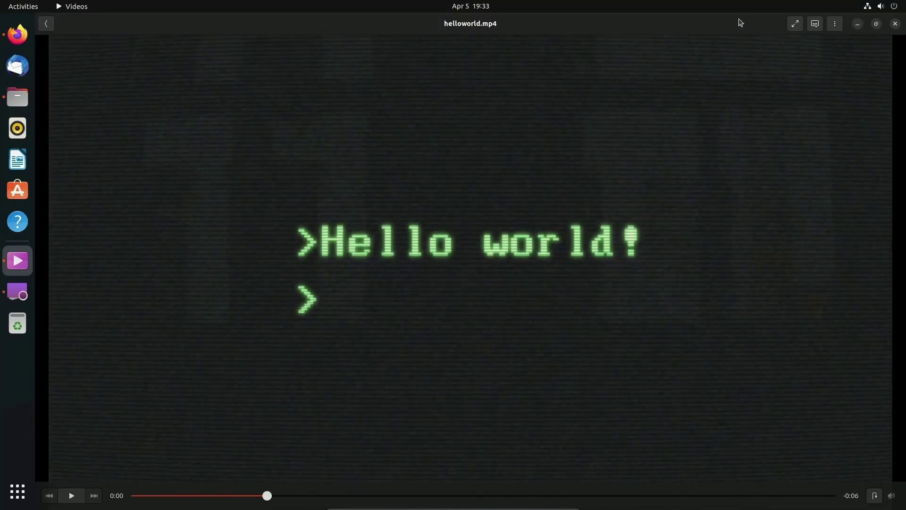
click(13, 7)
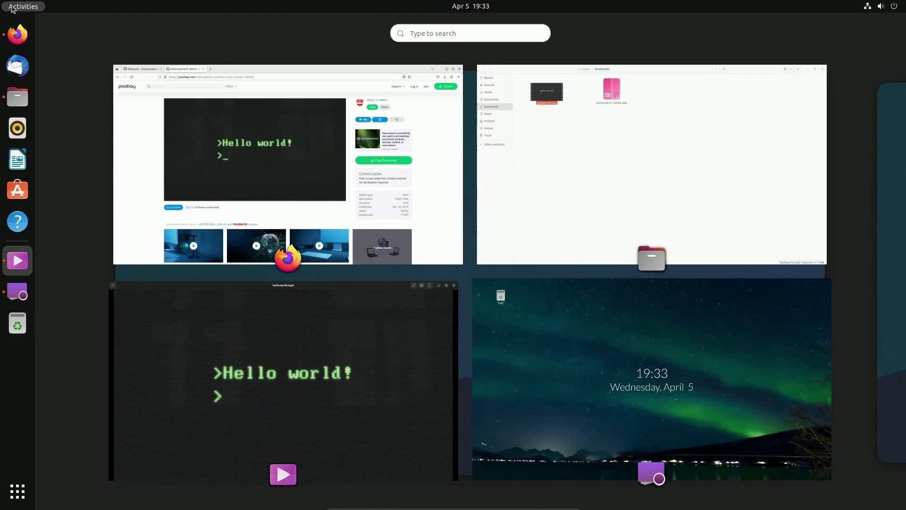
- Launch Take a Screenshot and capture the full screen showing the paused video
text(scre)
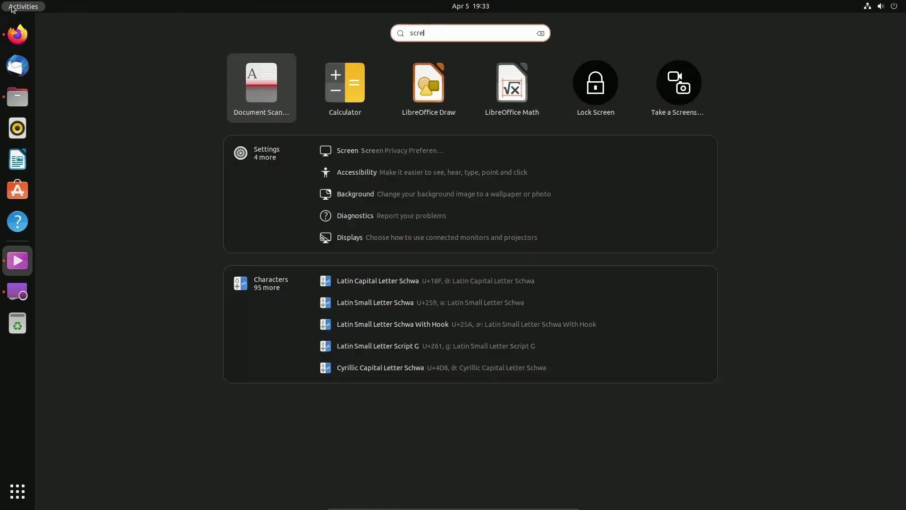
key(Down)
key(Return)
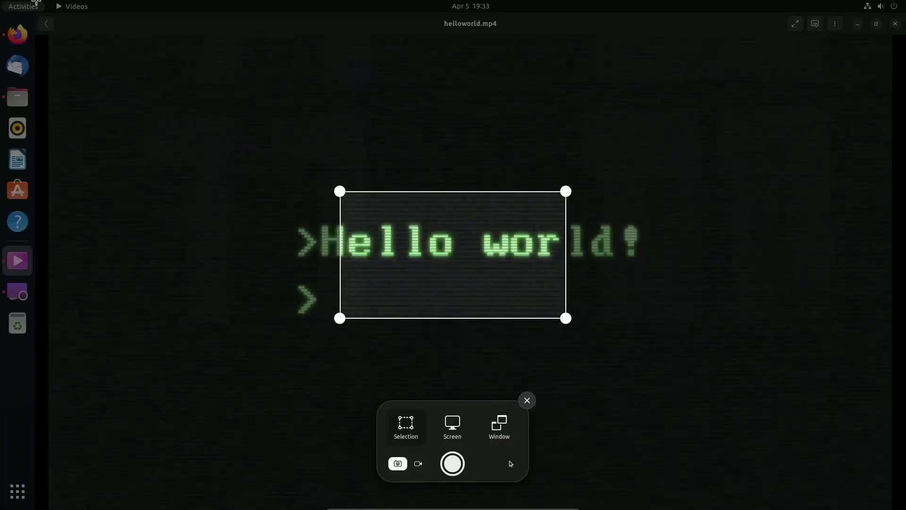
drag(344, 193, 50, 32)
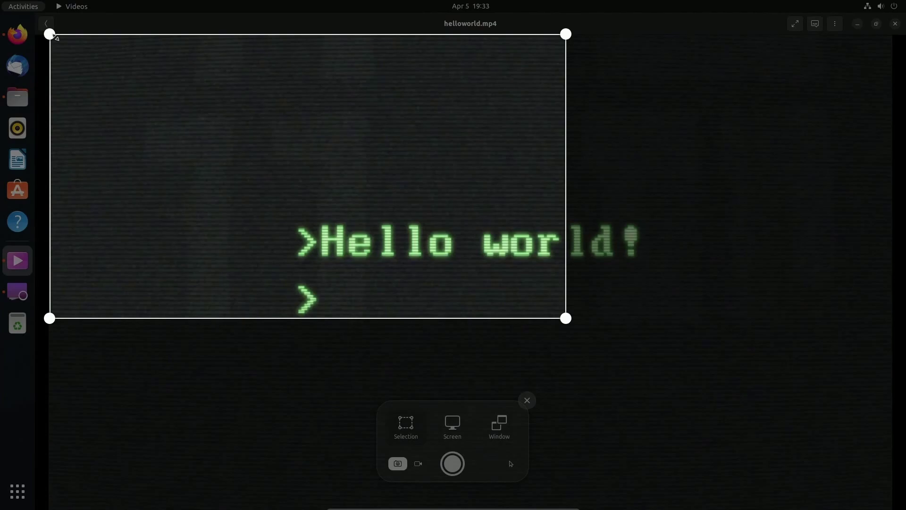
drag(565, 319, 885, 504)
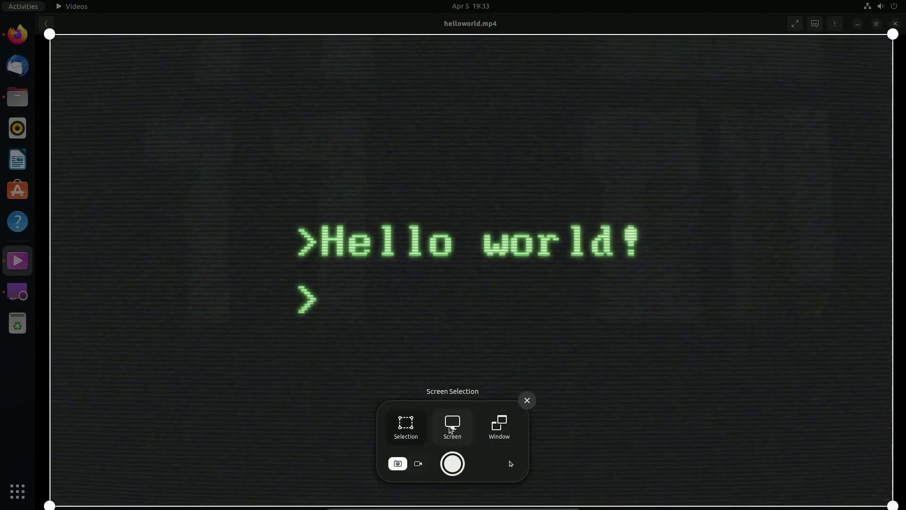
click(453, 463)
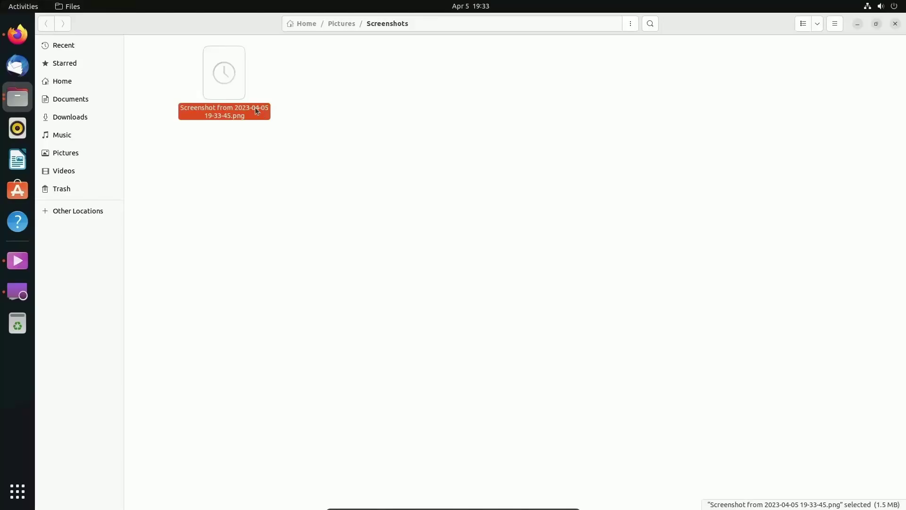
- Rename the capture to helloworld.png and move it into Downloads beside helloworld.mp4
right_click(233, 70)
drag(224, 73, 73, 118)
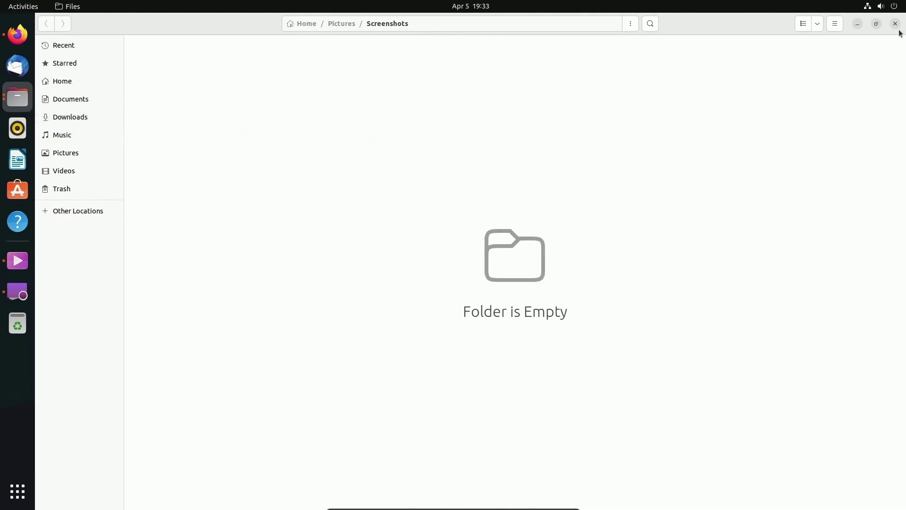
click(18, 261)
click(18, 97)
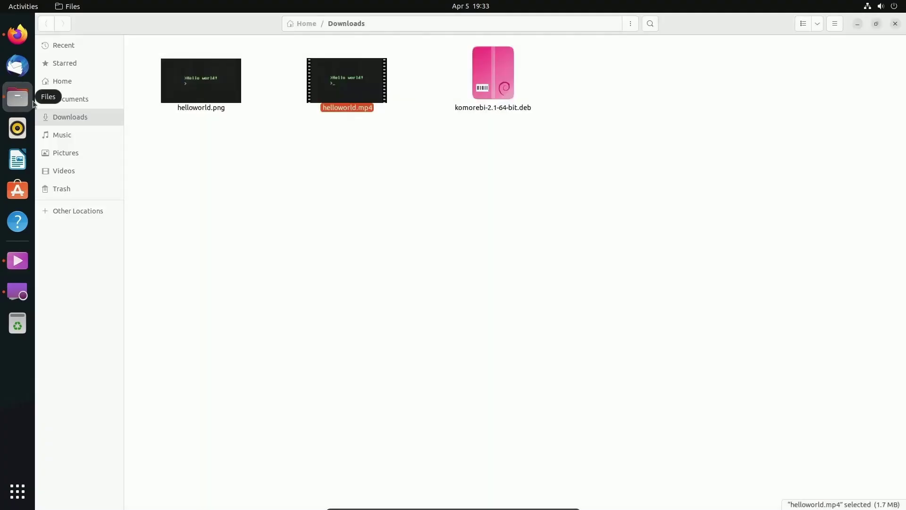
click(244, 125)
drag(376, 158, 344, 123)
click(901, 55)
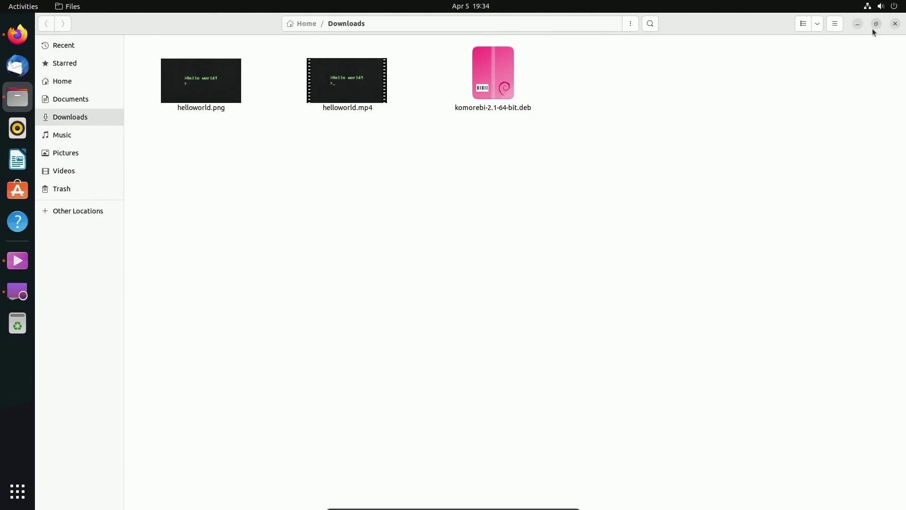
click(23, 6)
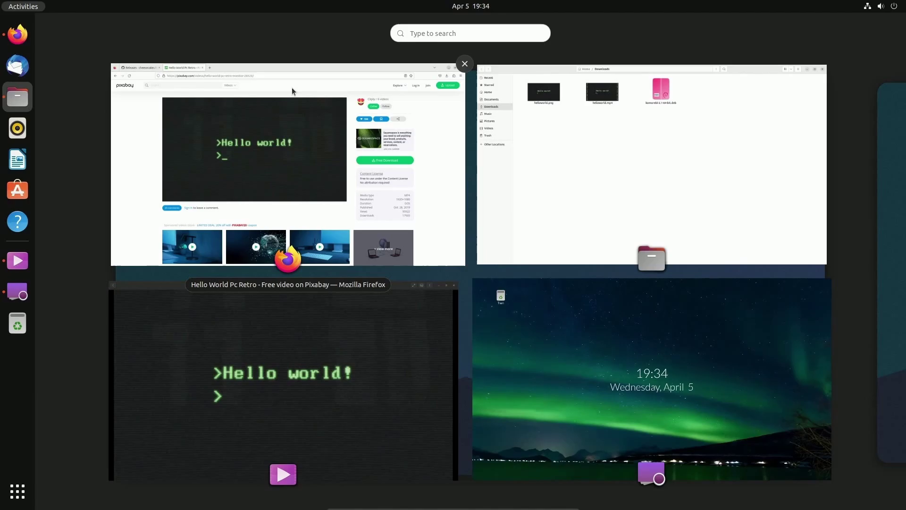
- Launch Komorebi Wallpaper Creator and set up a Video-type wallpaper named Hello World
text(komo)
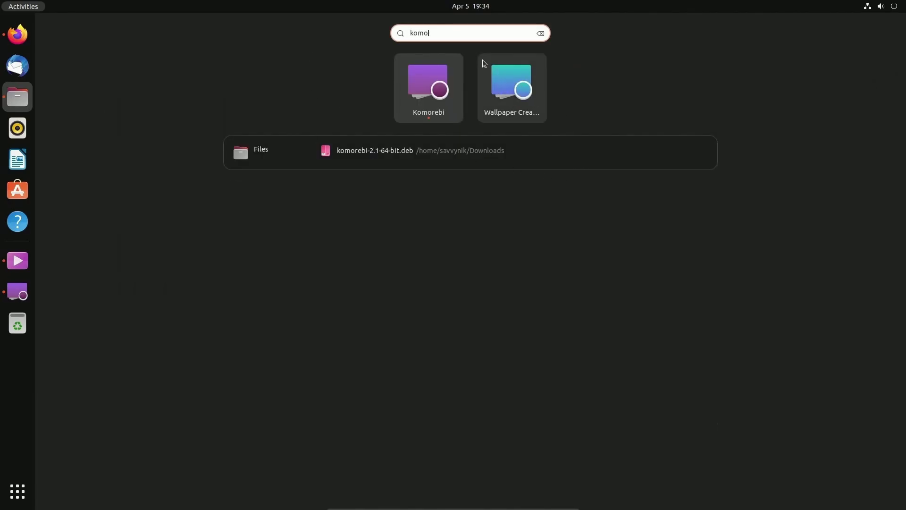
key(BackSpace)
key(BackSpace)
key(BackSpace)
key(BackSpace)
text(wall)
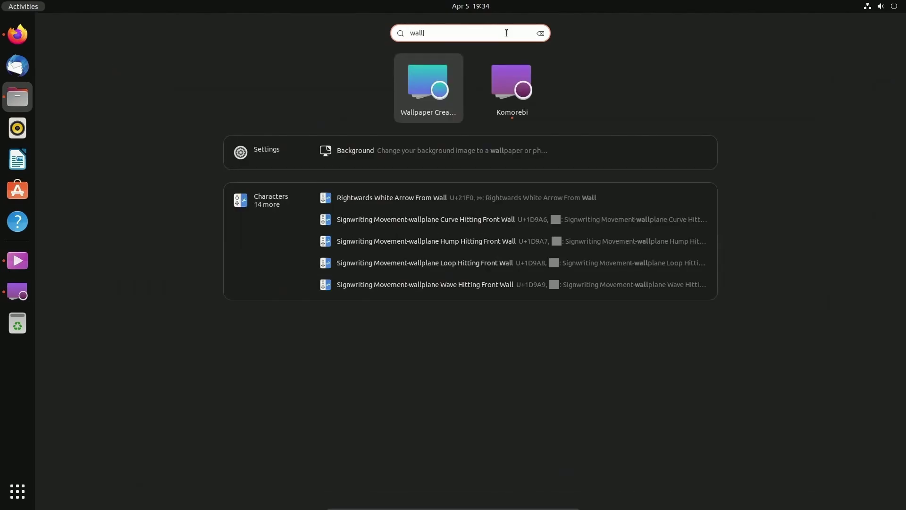
click(444, 97)
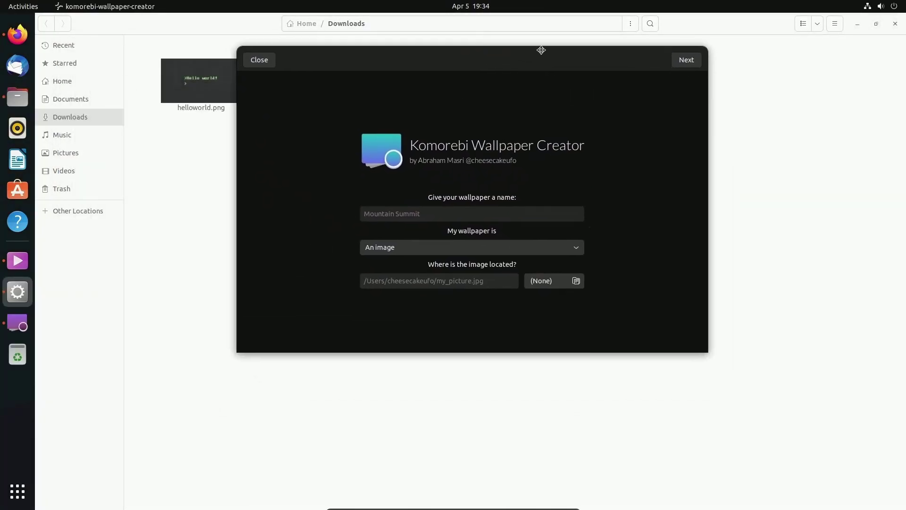
drag(521, 62, 551, 74)
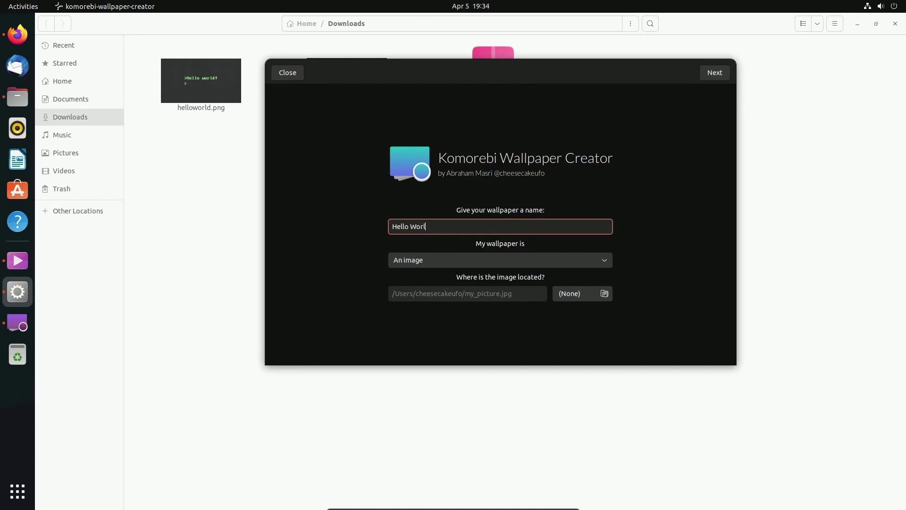
text(d)
key(Tab)
click(483, 261)
click(475, 275)
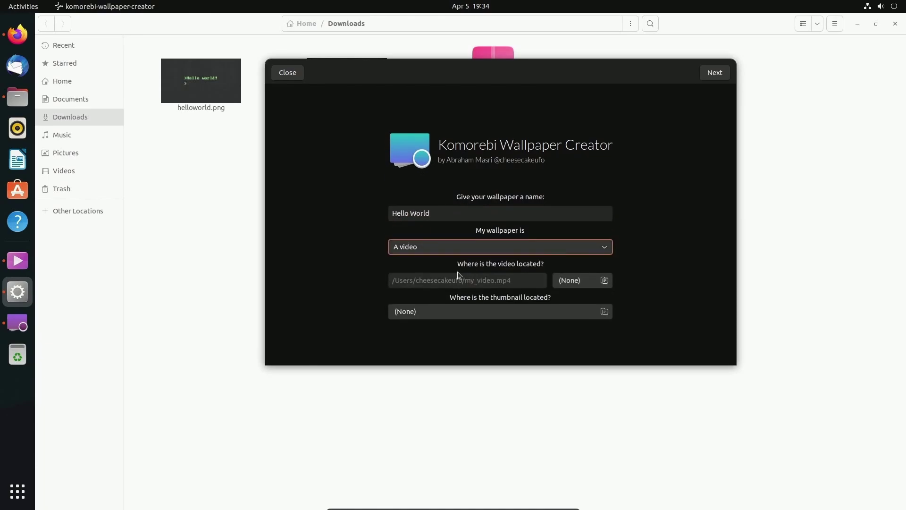
click(488, 254)
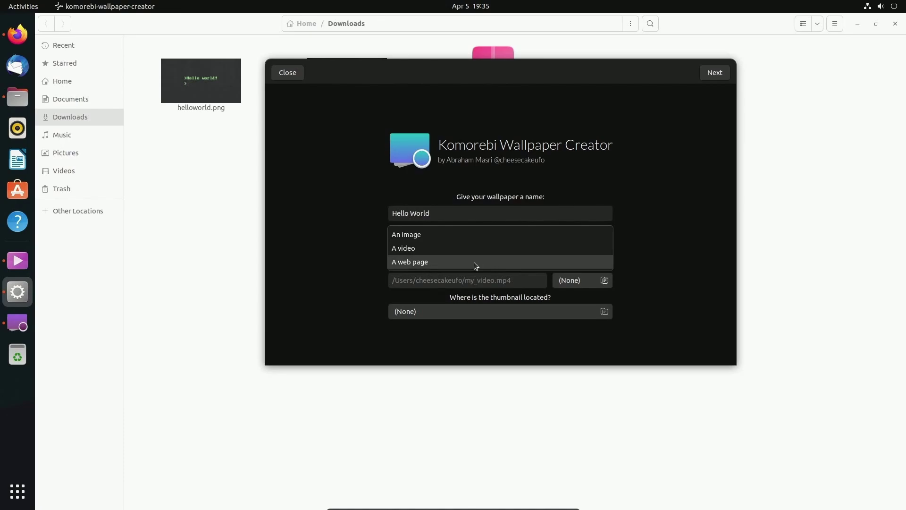
click(471, 249)
- Choose helloworld.mp4 as the video and helloworld.png as the thumbnail from Downloads
click(577, 281)
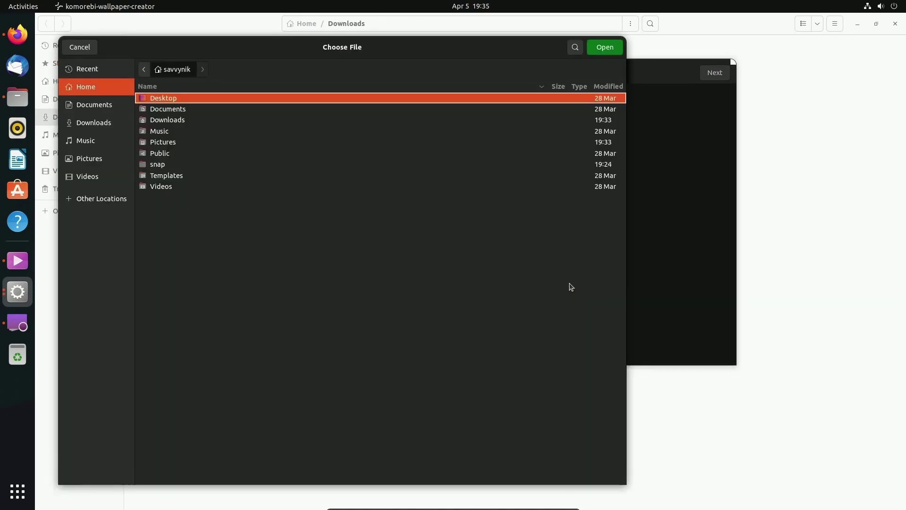
double_click(188, 120)
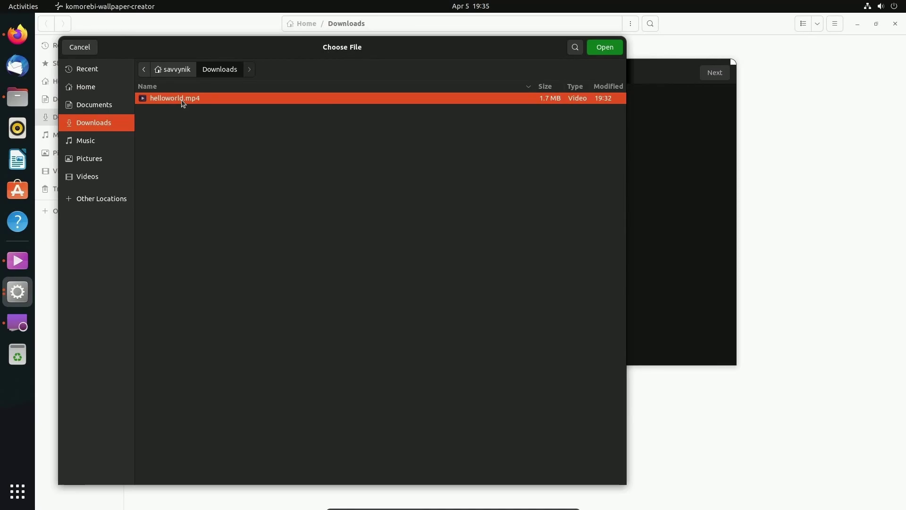
click(604, 47)
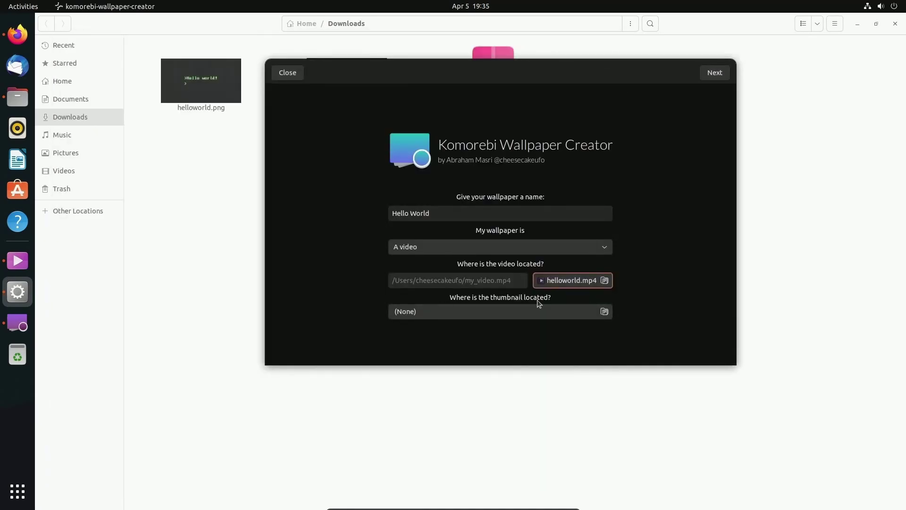
click(519, 315)
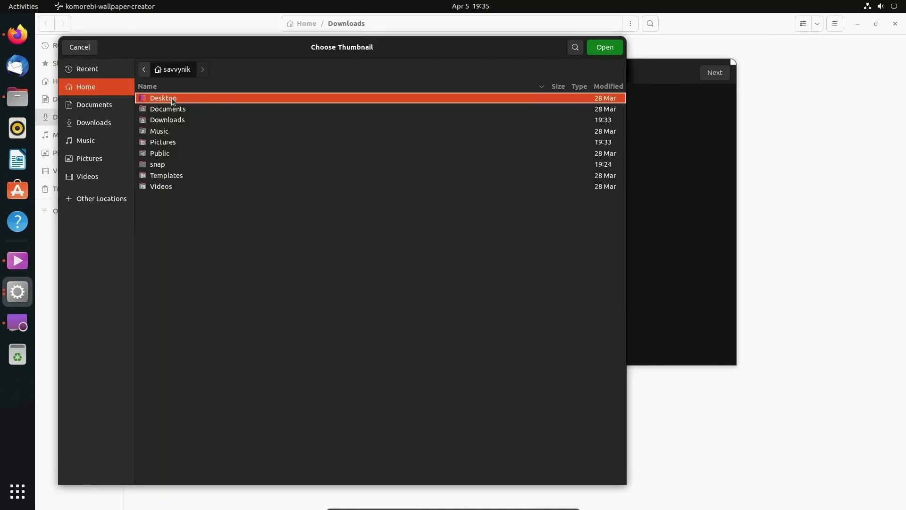
double_click(171, 120)
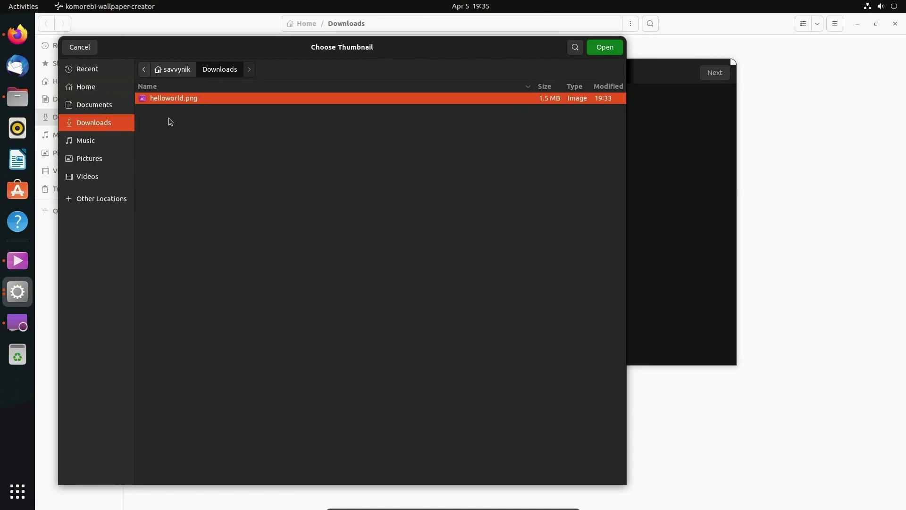
double_click(180, 102)
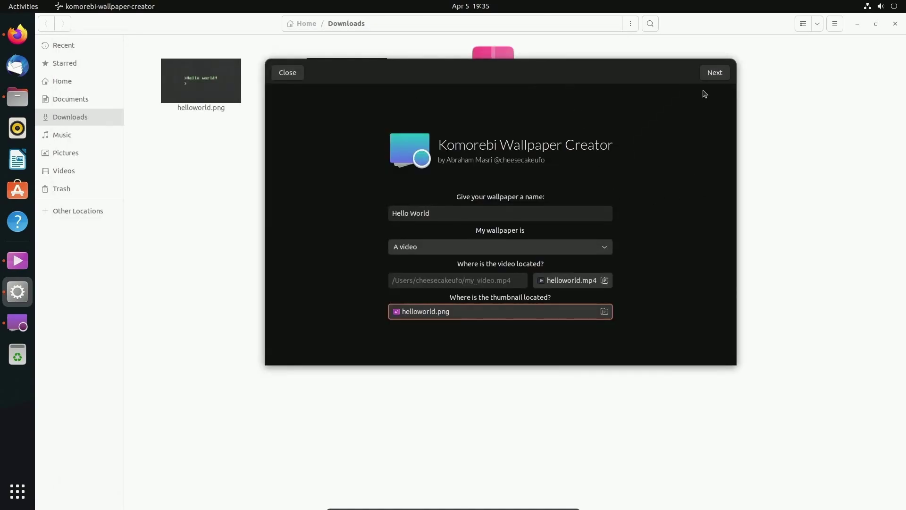
click(714, 72)
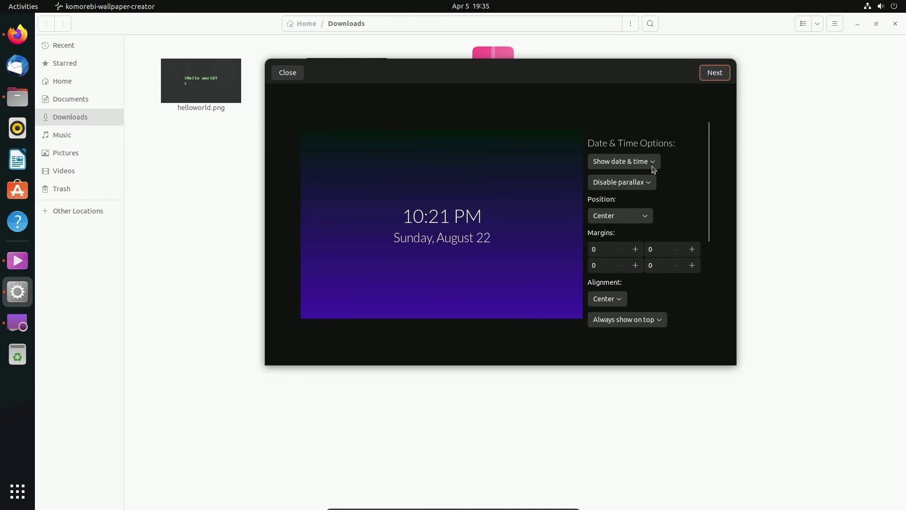
- Set the Hello World wallpaper's Date & Time to 'Hide date & time' and finish the wizard
click(609, 163)
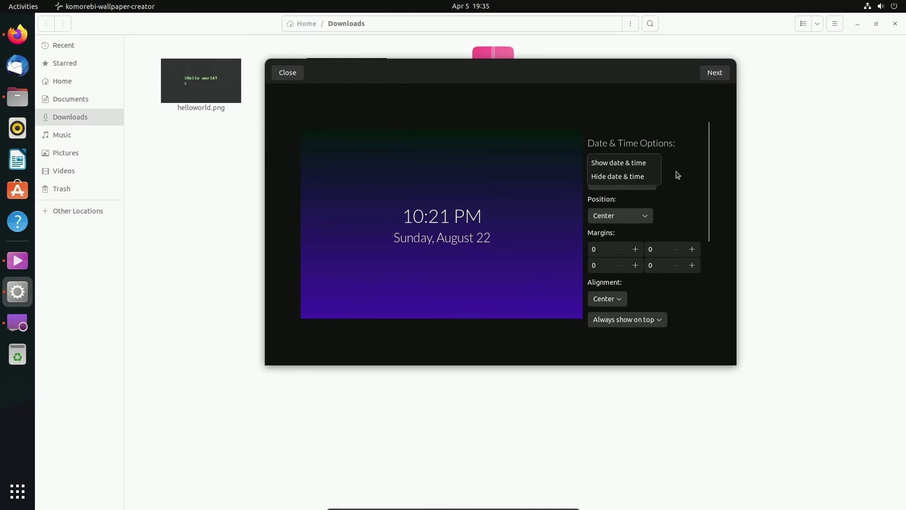
click(675, 175)
click(651, 182)
click(677, 186)
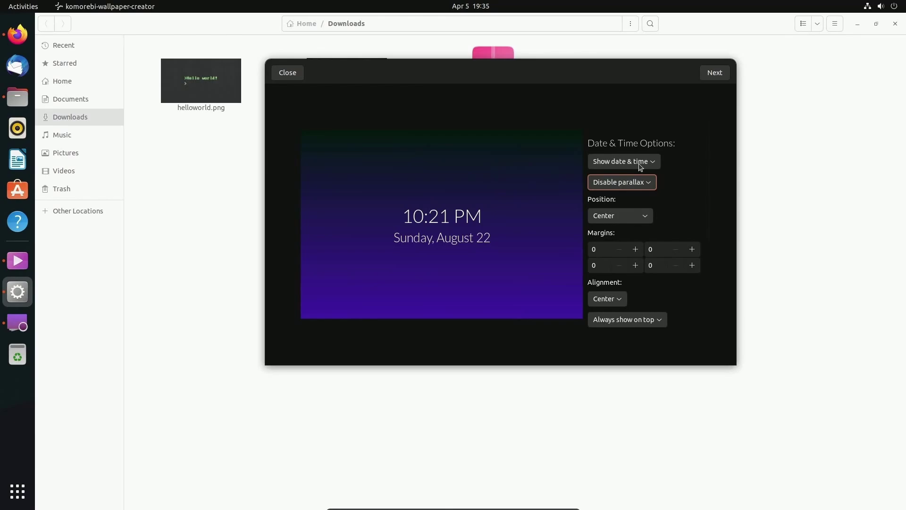
click(654, 162)
click(623, 178)
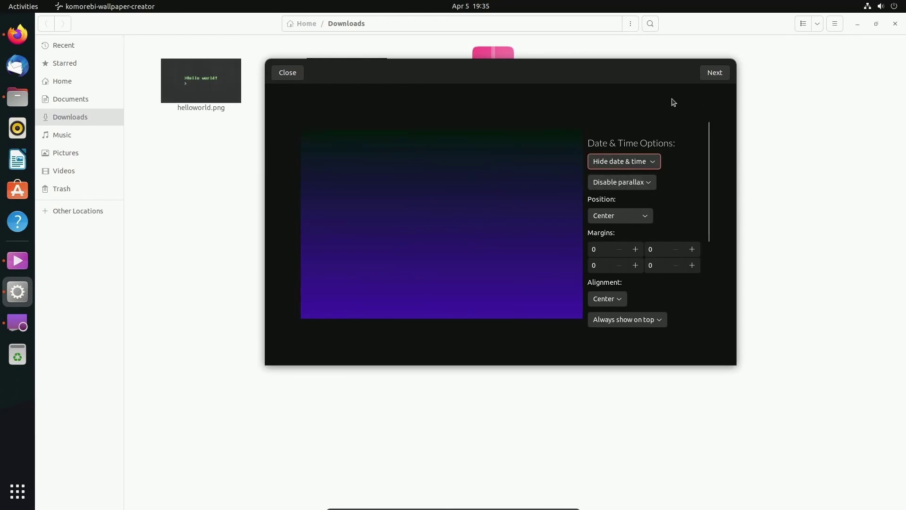
click(708, 73)
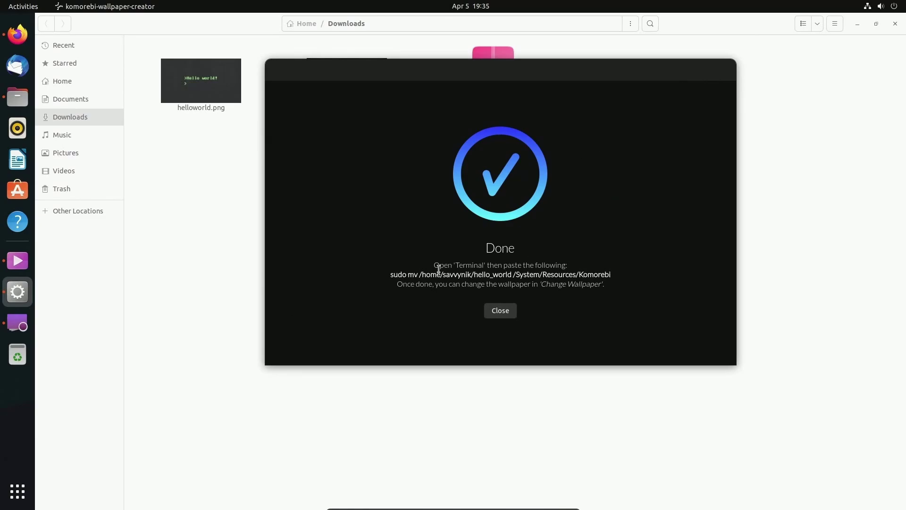
- Copy the sudo mv command shown on the Done page
click(597, 273)
drag(391, 274, 612, 275)
right_click(610, 275)
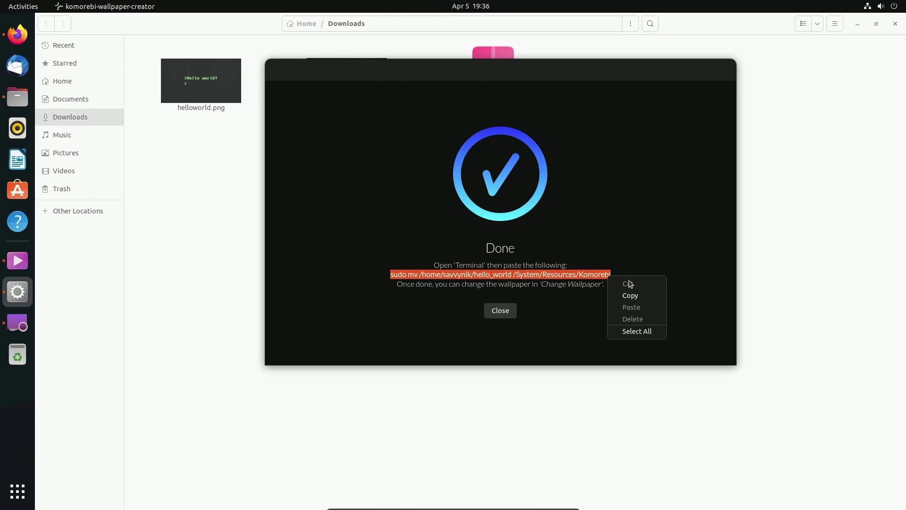
click(630, 296)
- Run the copied sudo mv command in Terminal, entering the sudo password
key(super)
text(ter)
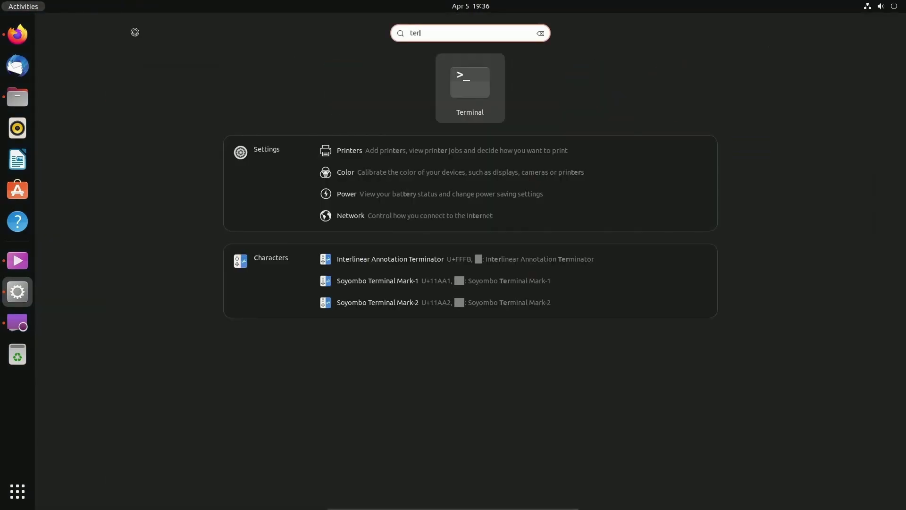
key(Return)
right_click(226, 113)
click(256, 137)
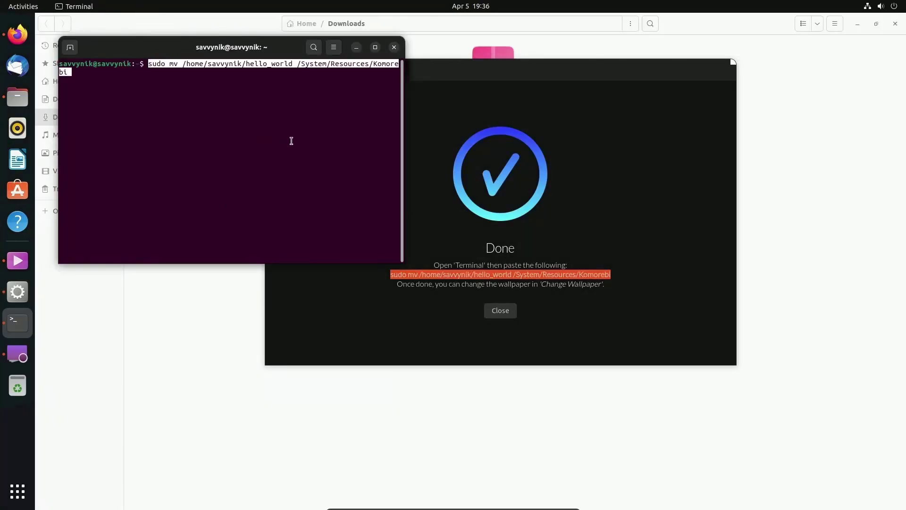
key(Return)
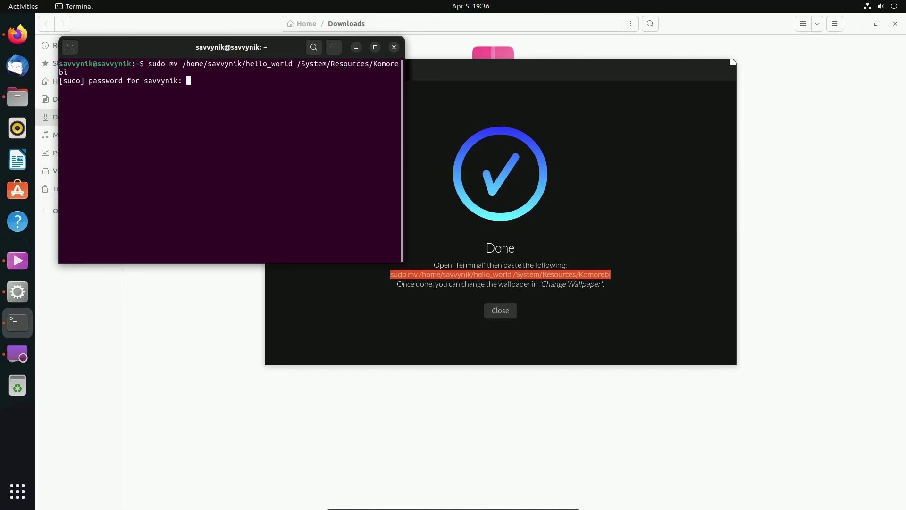
key(Return)
- Minimize Terminal and close the Wallpaper Creator's Done page
mouse_move(249, 51)
mouse_down()
mouse_move(291, 72)
mouse_move(254, 63)
mouse_up()
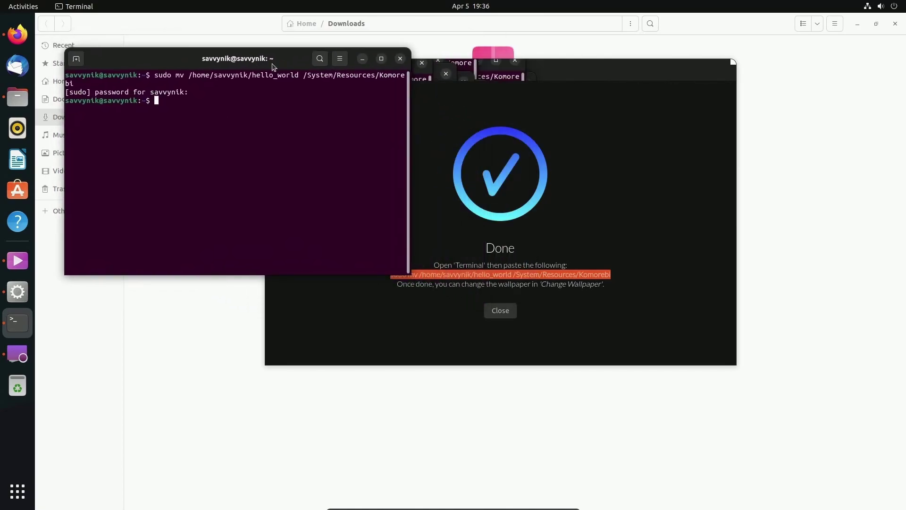
click(362, 58)
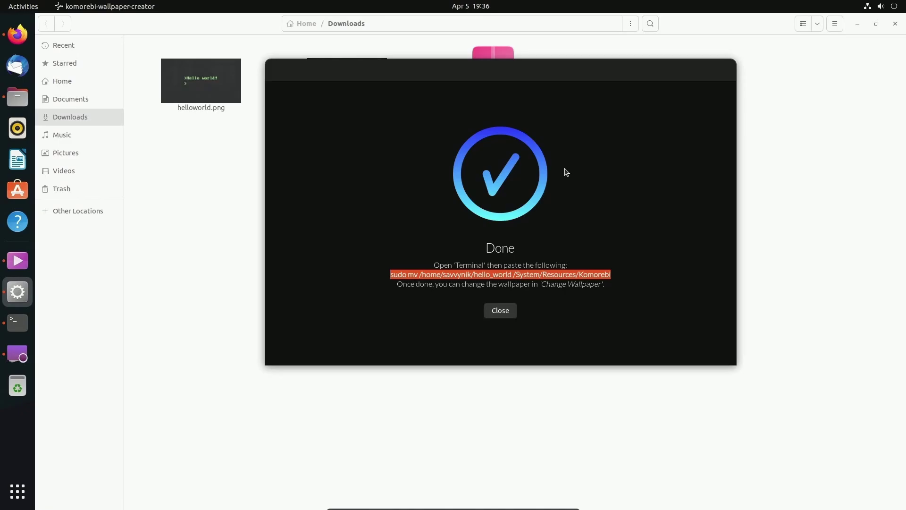
click(501, 313)
- Pick the Hello world thumbnail in Change Wallpaper, then hide the wallpaper picker
key(ctrl+q)
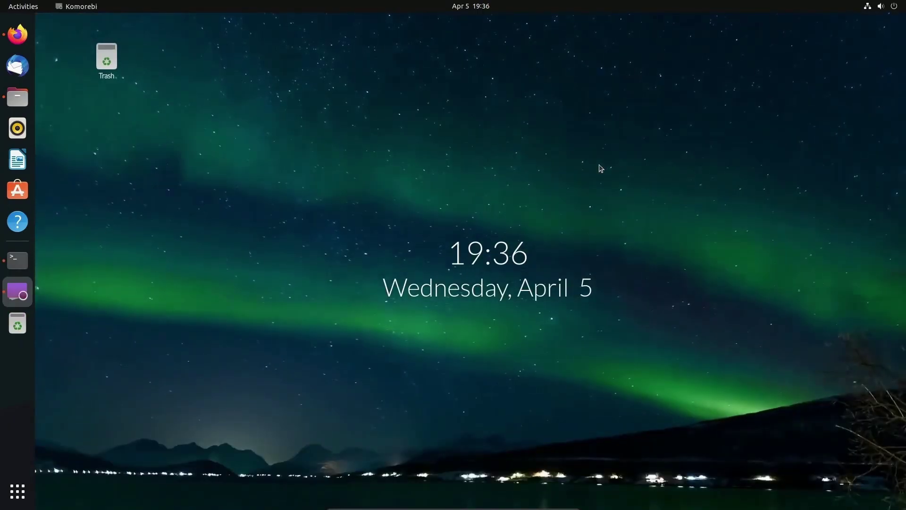
right_click(614, 177)
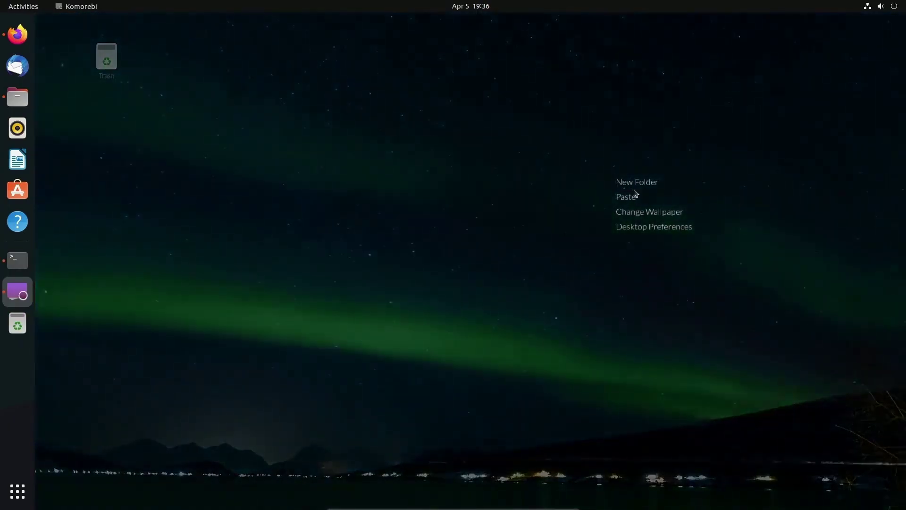
click(650, 215)
click(107, 121)
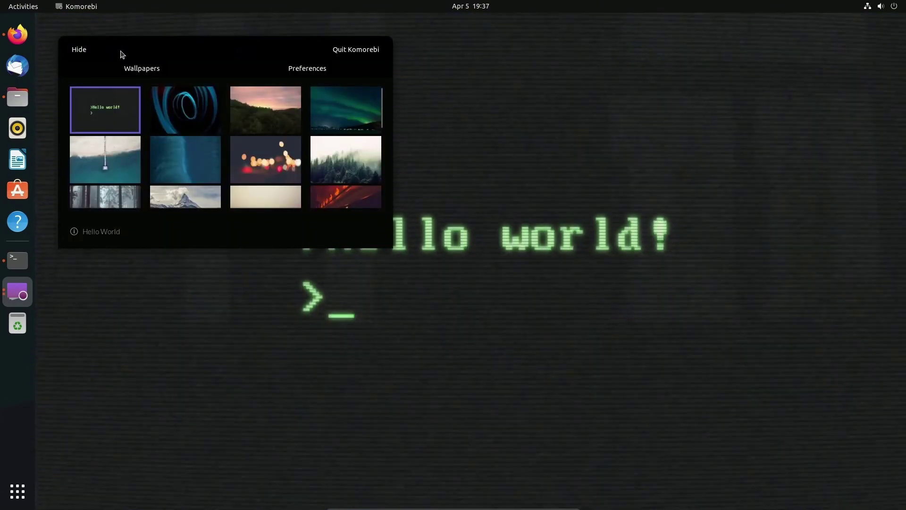
click(78, 51)
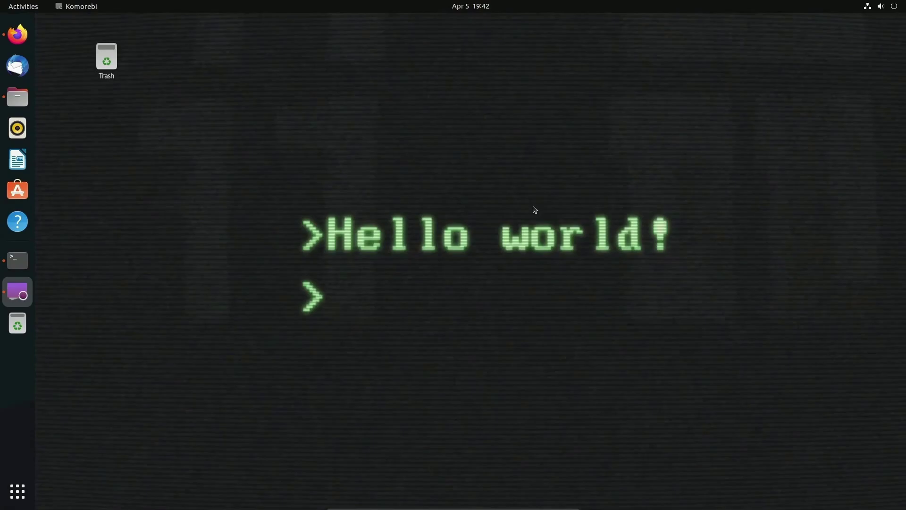
- Launch Wallpaper Creator from Activities by searching 'wall'
click(23, 6)
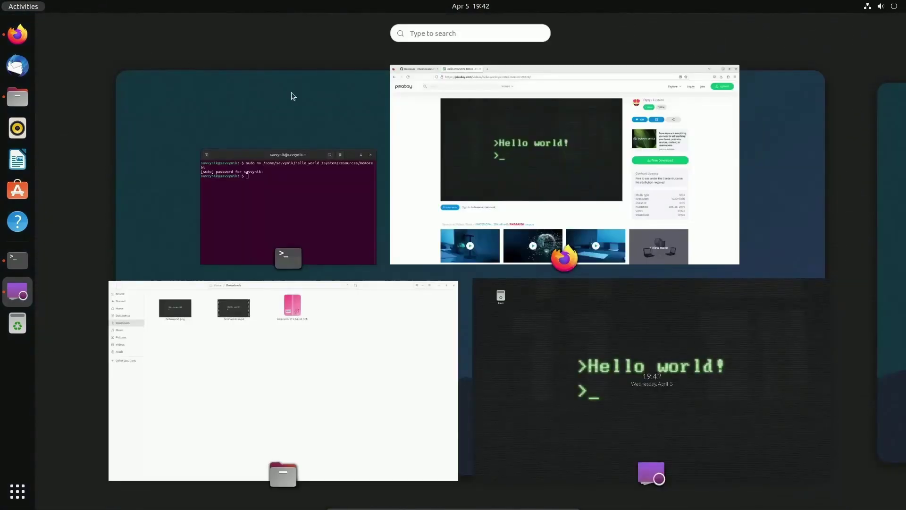
click(474, 32)
text(wall)
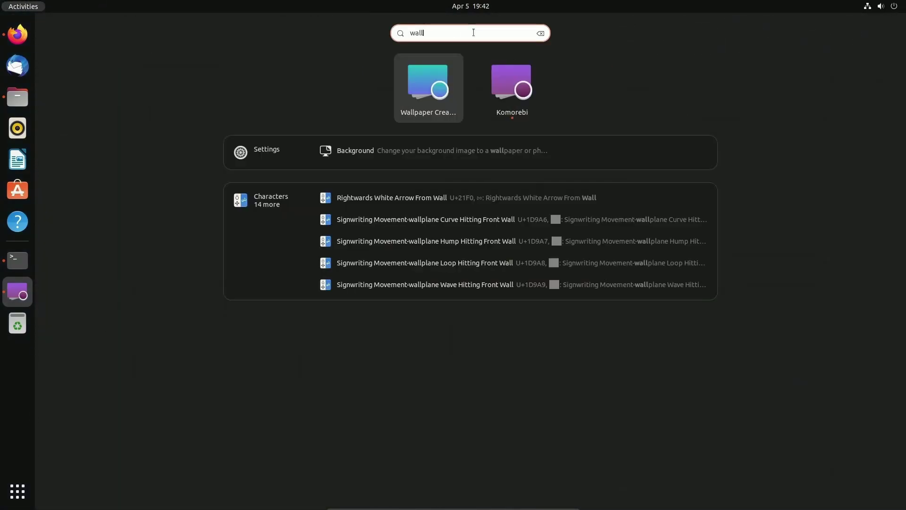
key(Return)
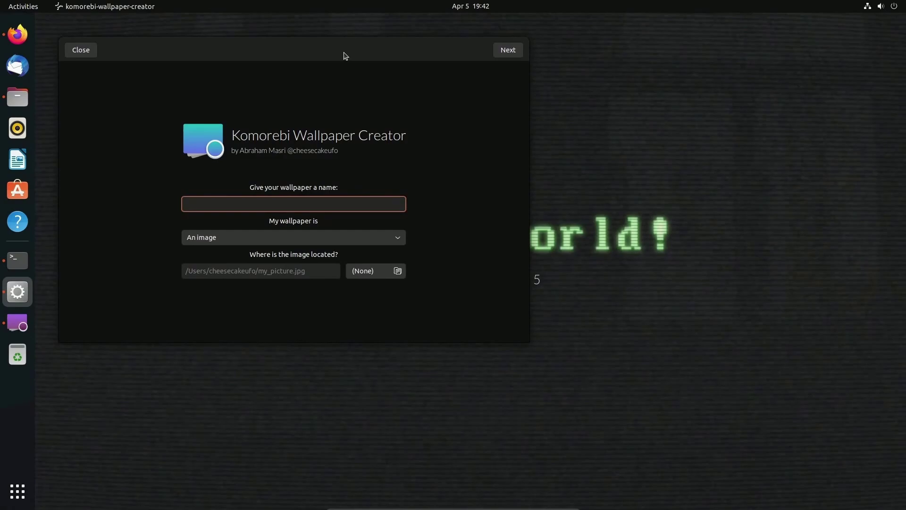
drag(366, 112, 515, 61)
- Name the wallpaper GlobeView2, make it a web page, and paste the globe URL
click(451, 214)
text(V)
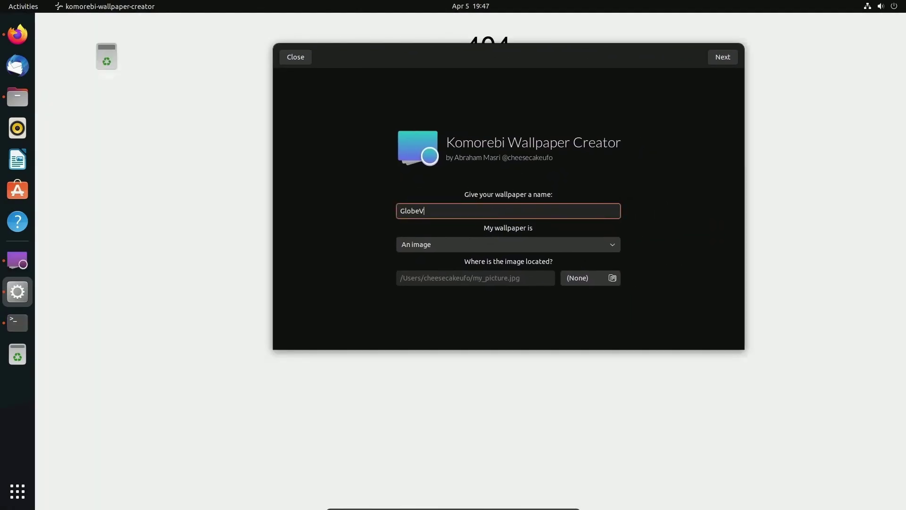
text(iew2)
click(460, 244)
click(461, 273)
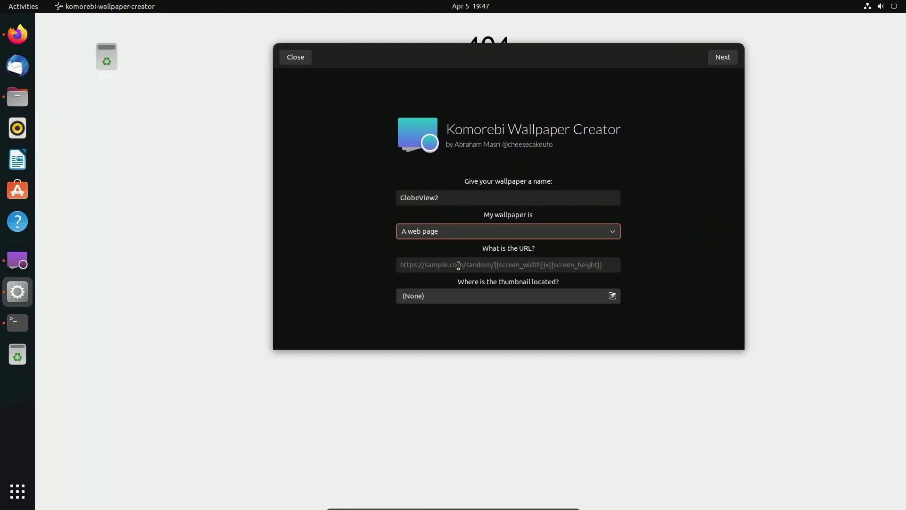
right_click(462, 263)
key(Escape)
key(ctrl+v)
- Set helloworld.png as the thumbnail and finish the wizard
click(498, 299)
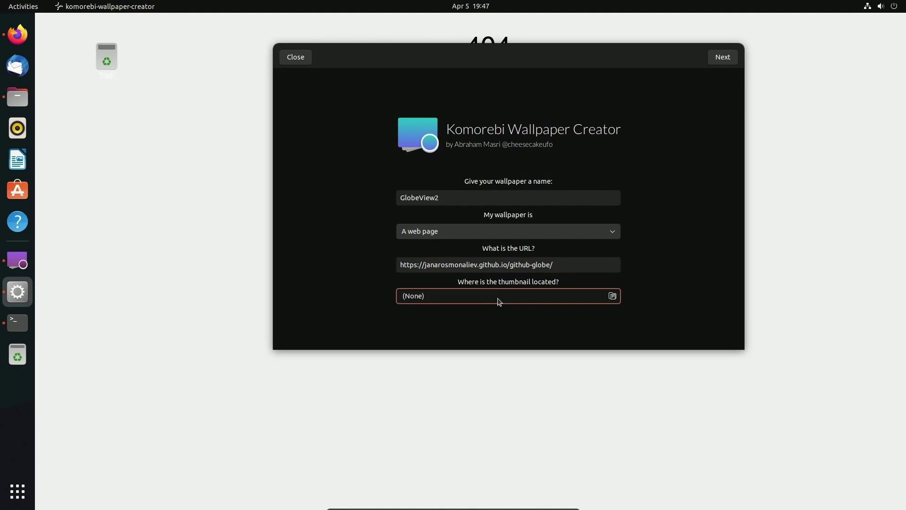
text(helloworld.png)
key(Return)
click(722, 58)
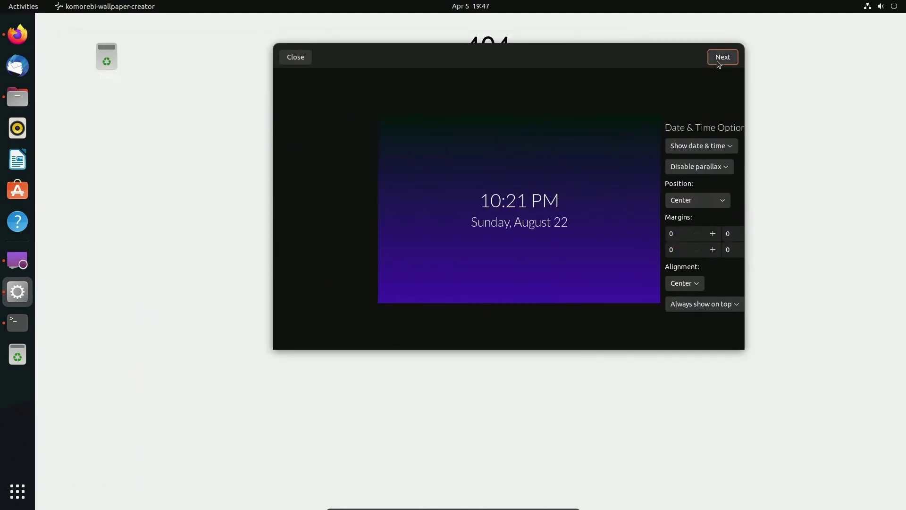
click(722, 57)
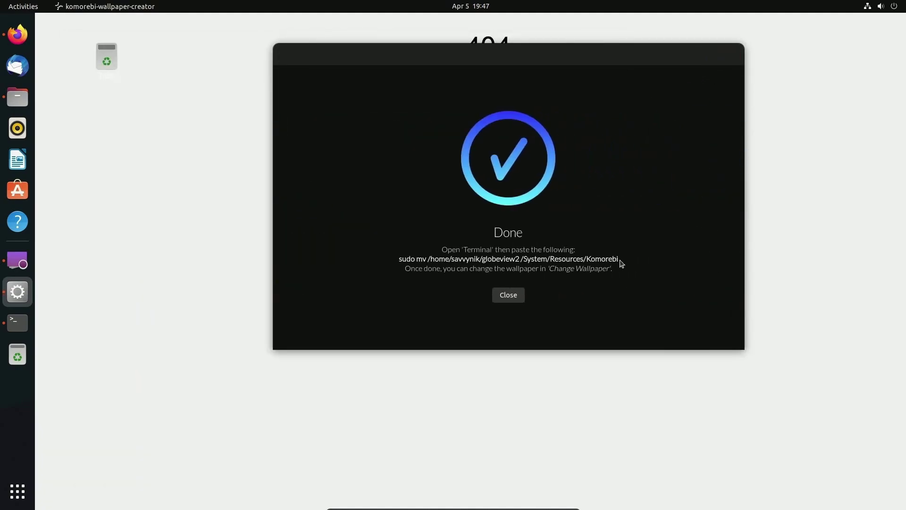
- Copy and run the globeview2 sudo mv command, then apply the Globeview2 wallpaper
drag(401, 259, 618, 260)
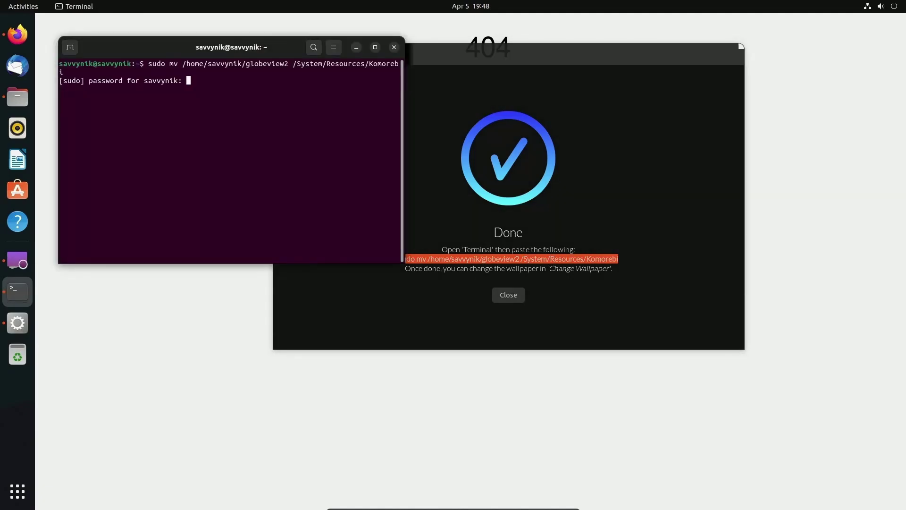
key(Return)
click(508, 295)
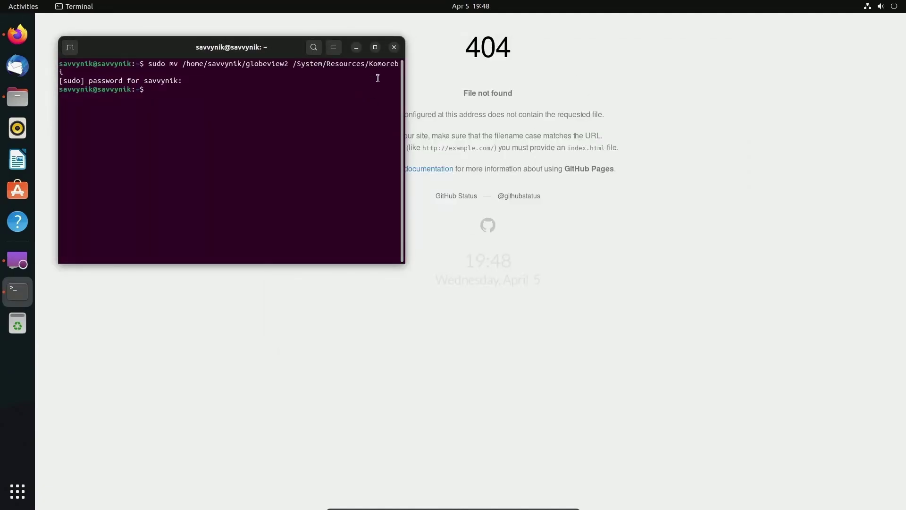
click(394, 48)
click(187, 117)
click(112, 118)
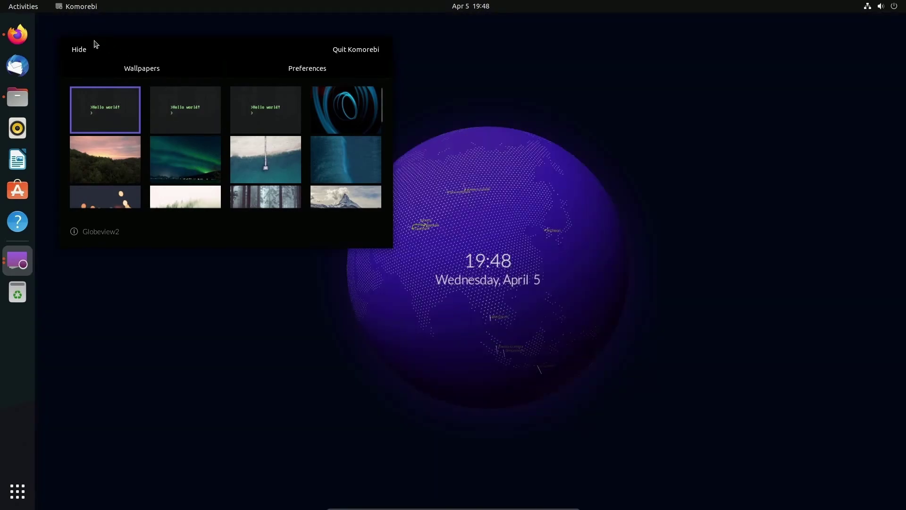
- Hide the wallpaper picker so the spinning GlobeView2 globe with its clock fills the desktop
click(78, 51)
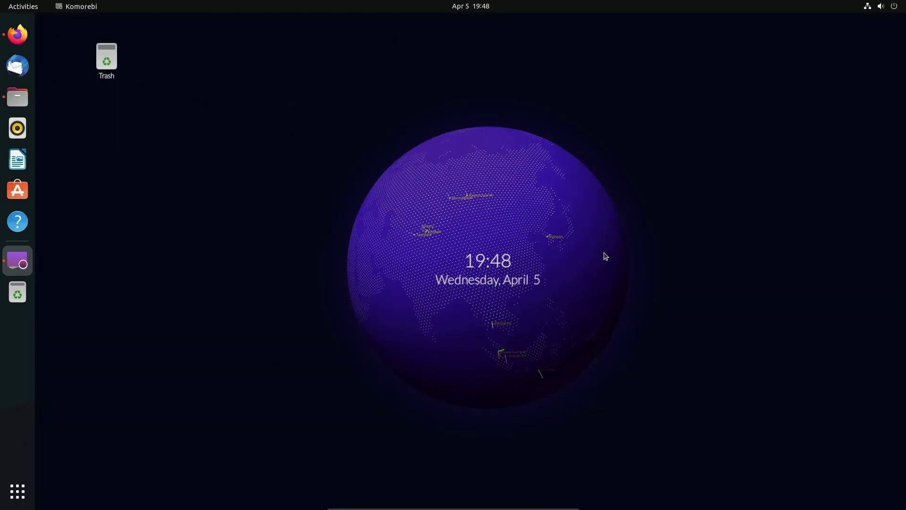